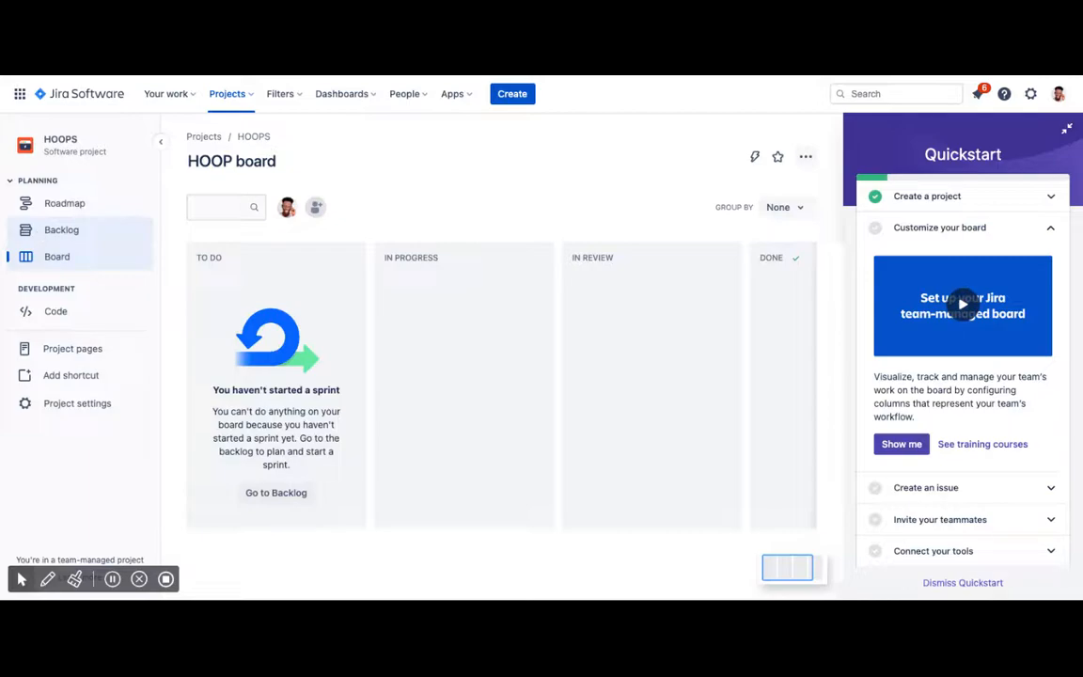
- Open the HOOPS project backlog and create a task titled "Write PRD" in the Backlog section
left_click(58, 232)
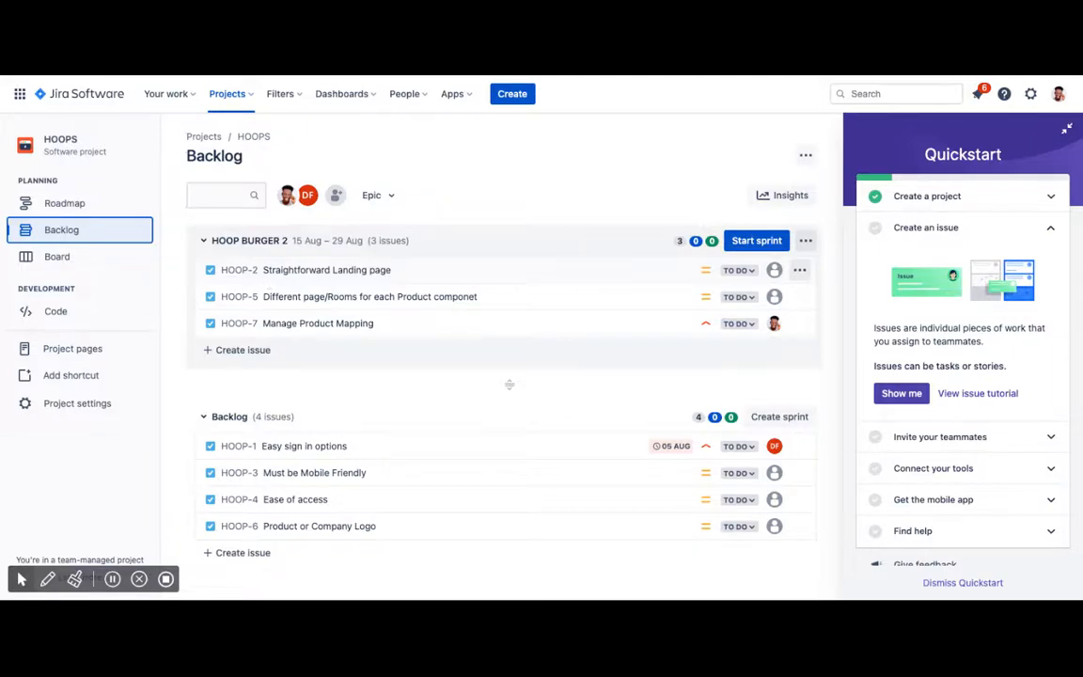
scroll(285, 486, "down", 1)
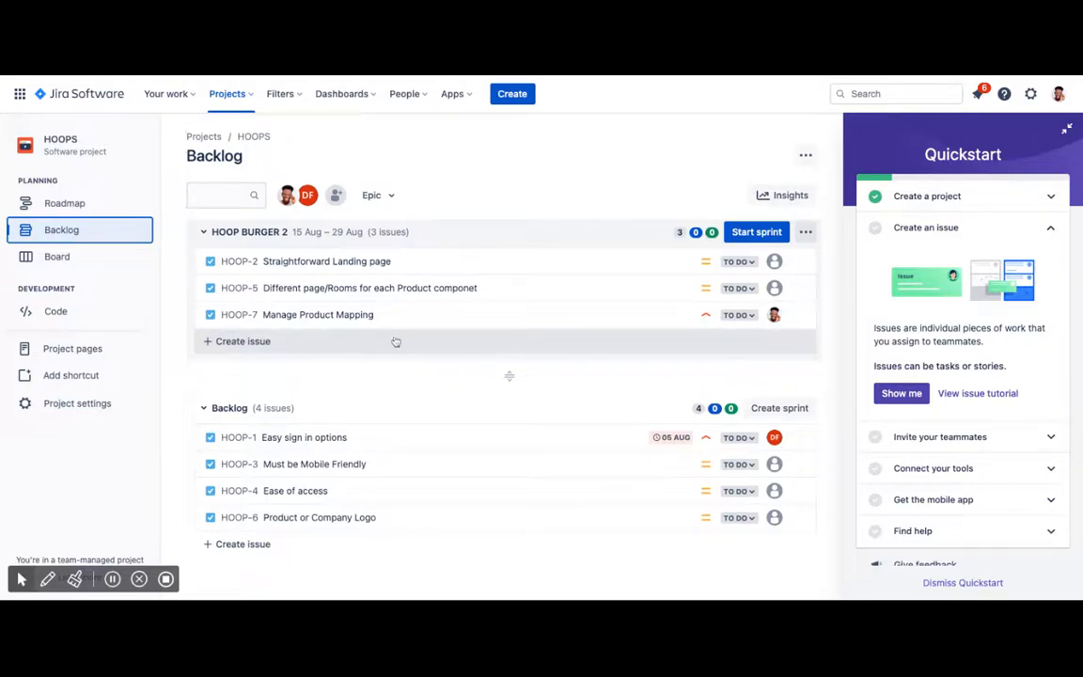
left_click(251, 349)
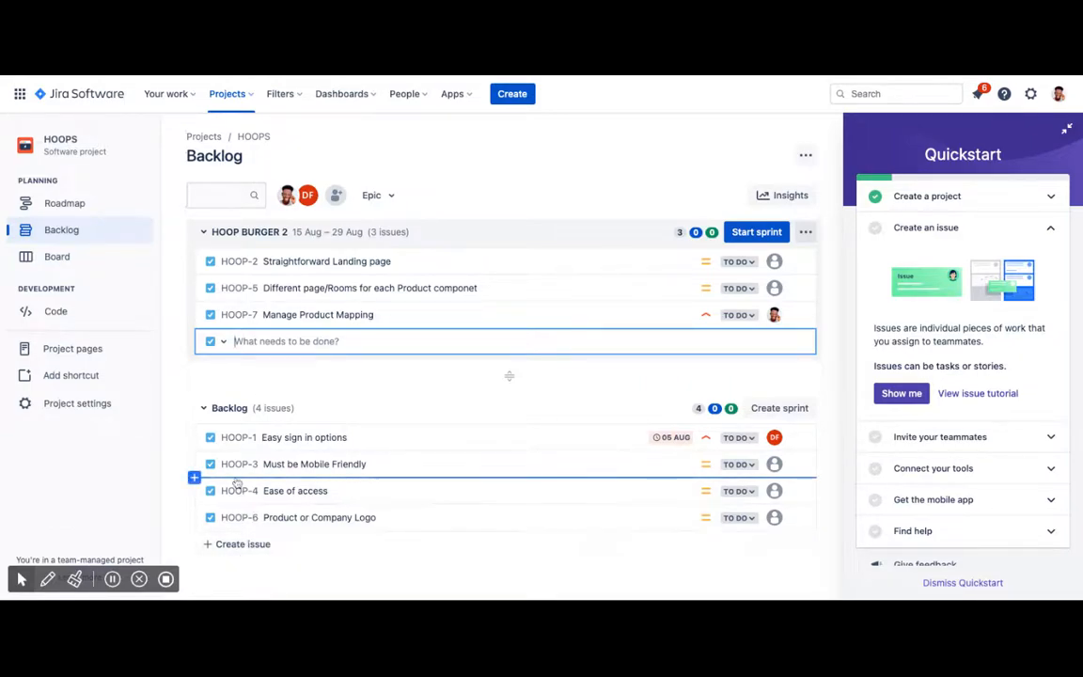
left_click(210, 543)
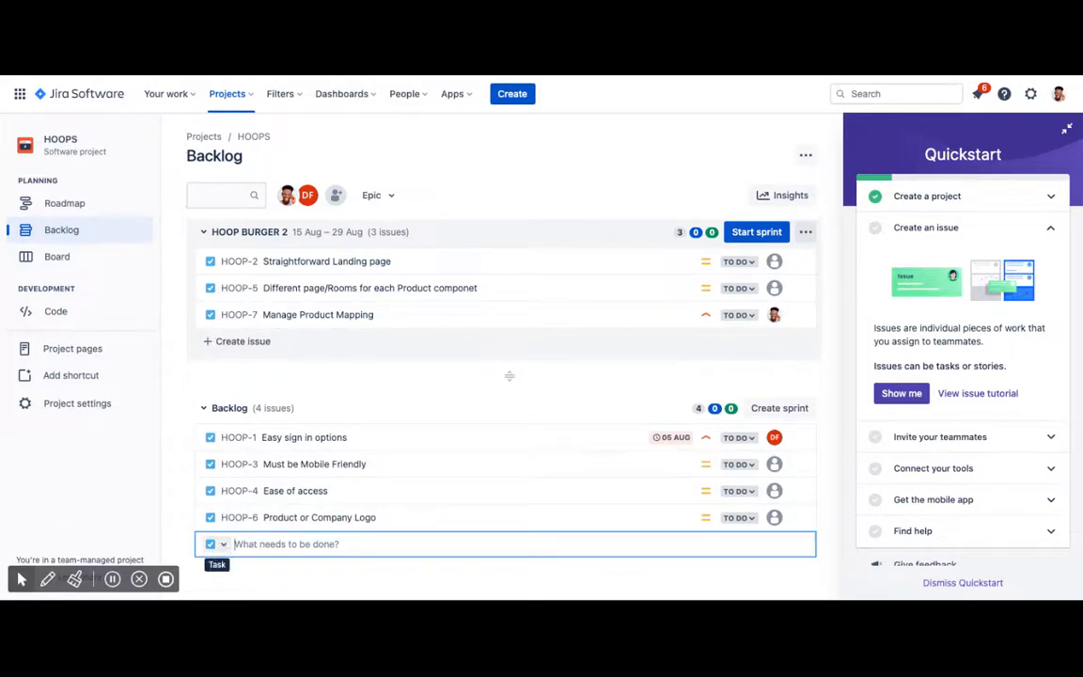
type("Write PRD")
key("Return")
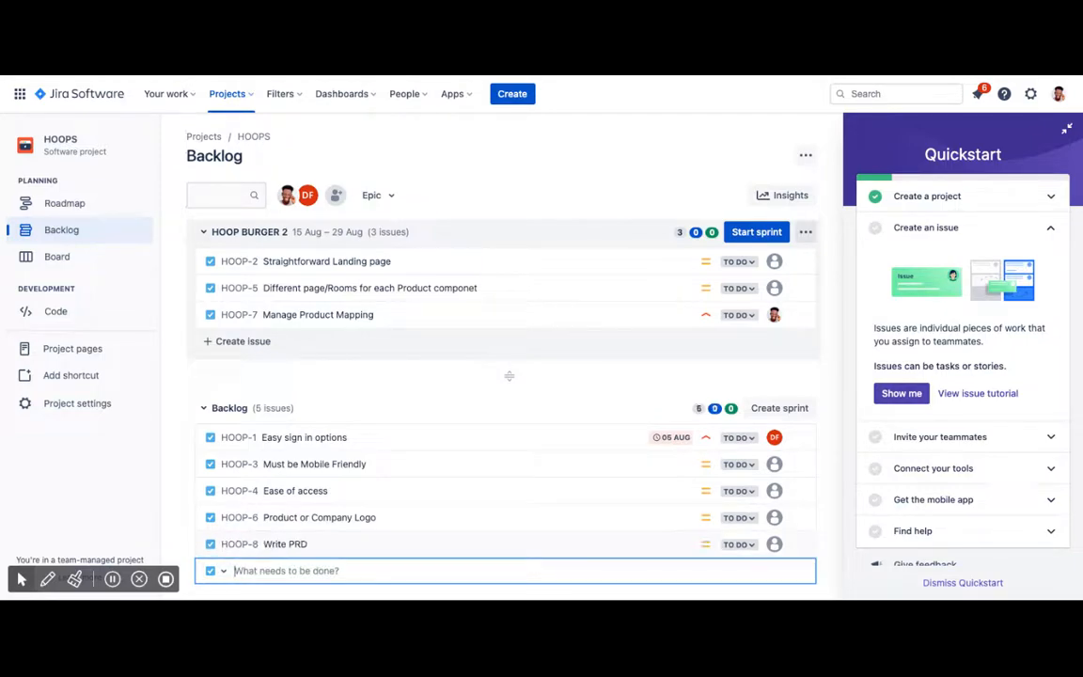
- Add two more tasks to the Backlog section, "Research Staging Environment" and "Redesign landing page"
type("Research Staging ")
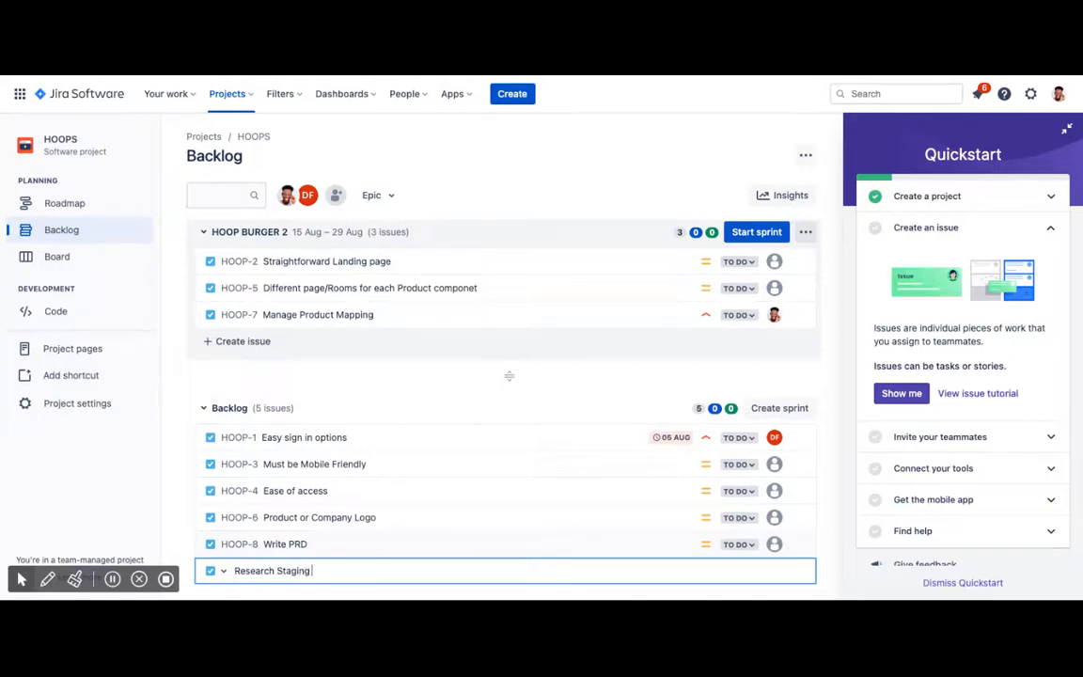
type("Environment")
key("Return")
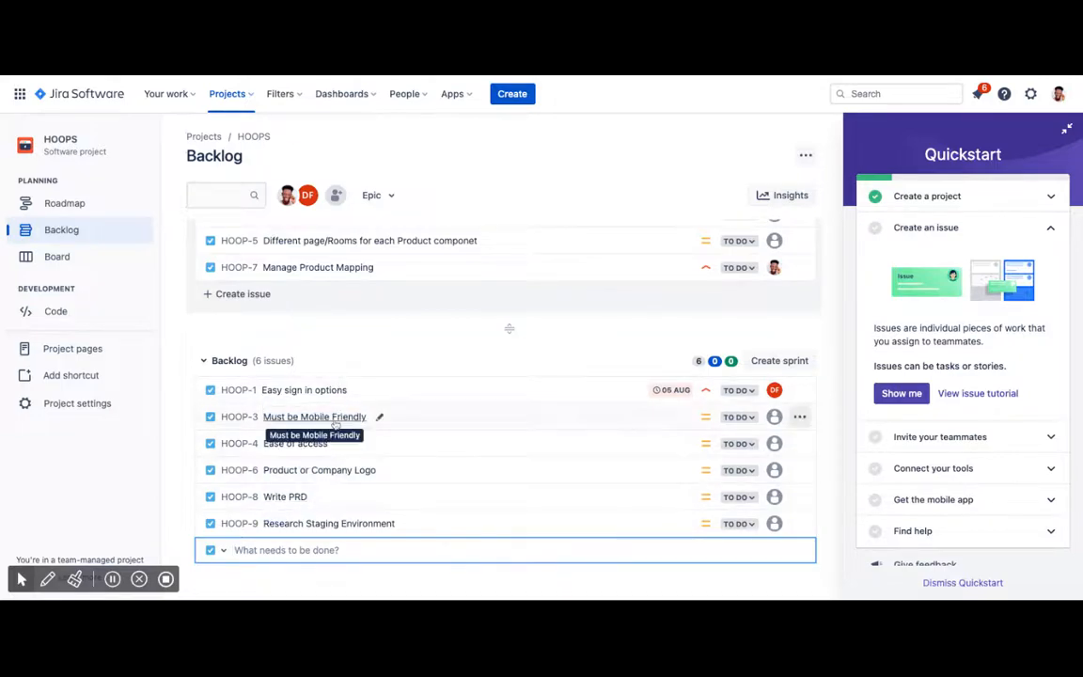
mouse_move(333, 410)
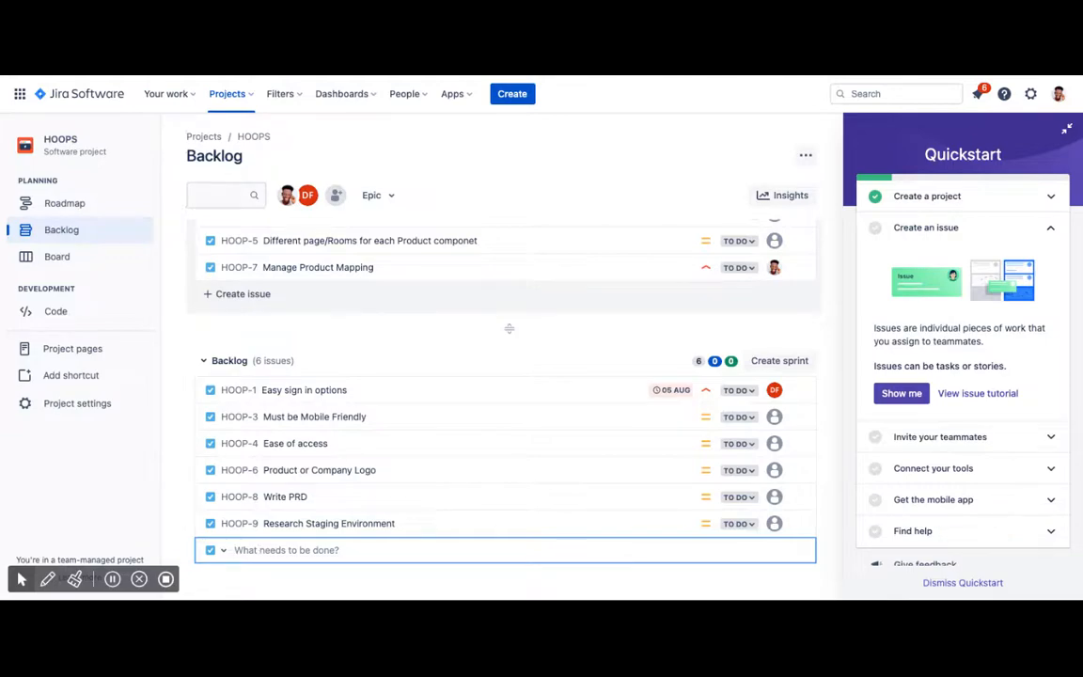
type("Redesig")
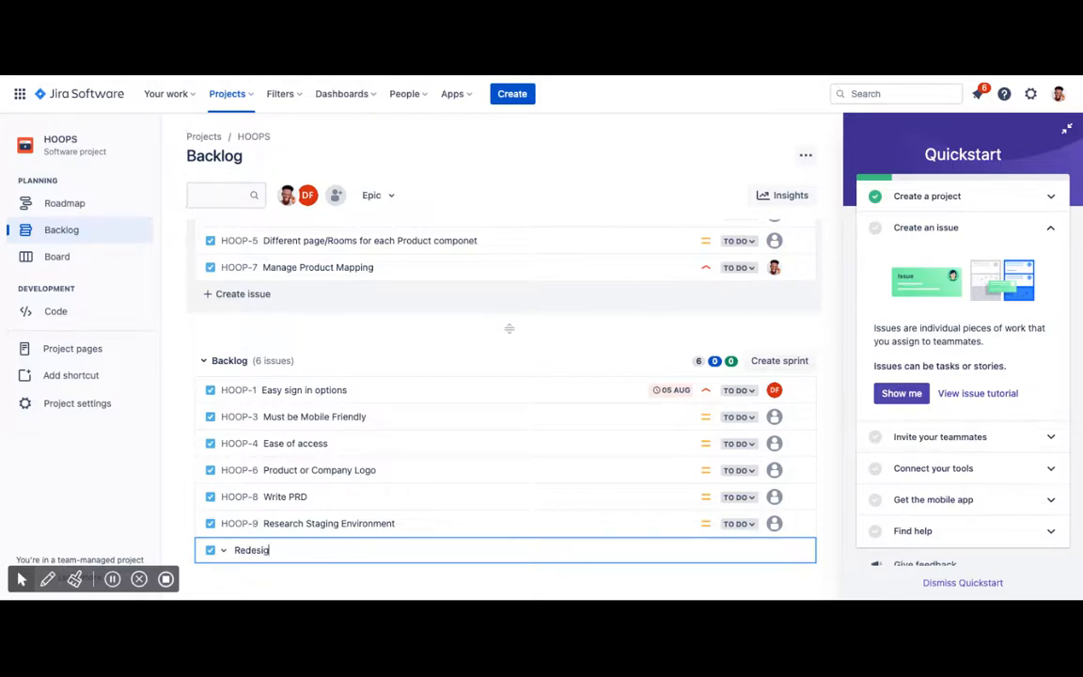
type("n landing page")
key("Return")
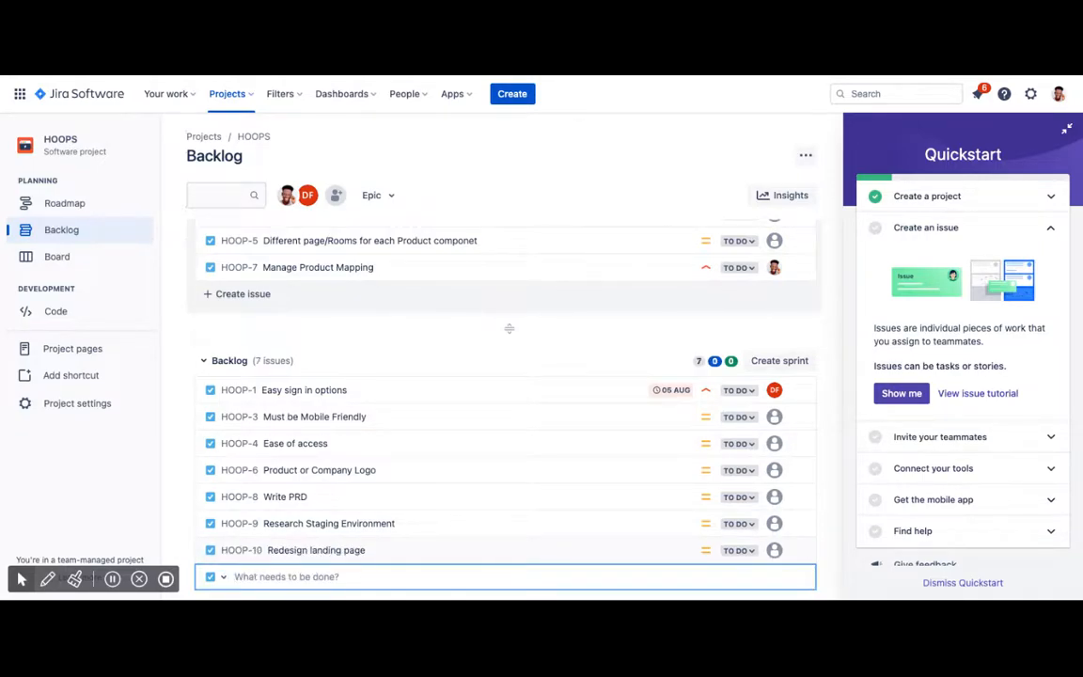
- Create a backlog task titled "Add Hero Section to the Landing" and open its details
type("Add Hero Section to the Landing")
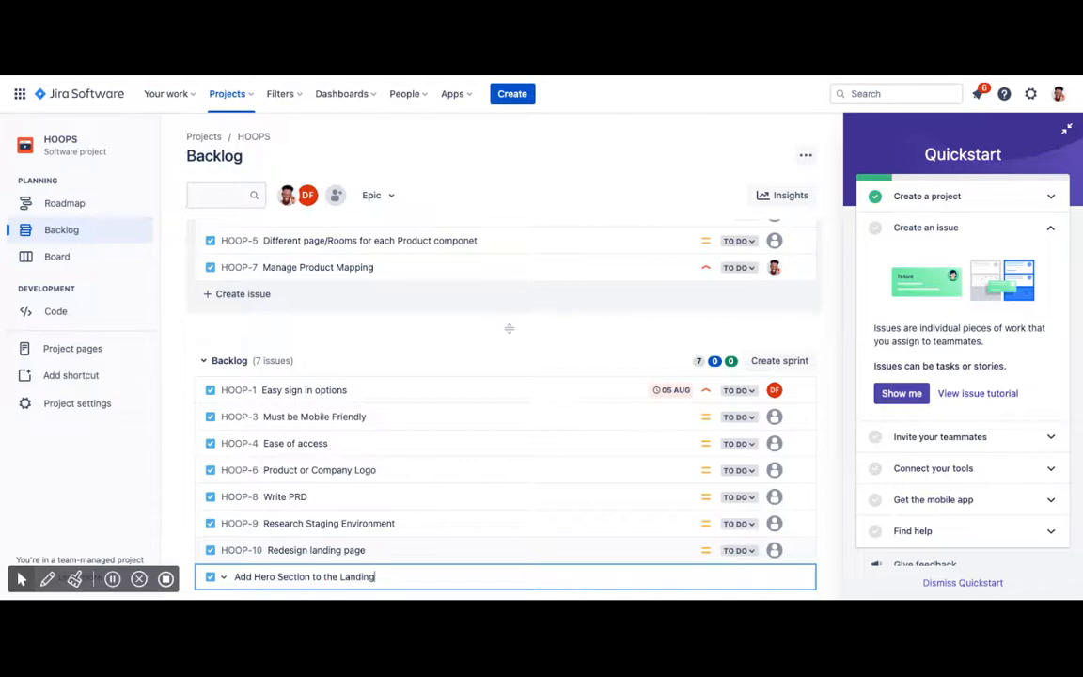
key("Return")
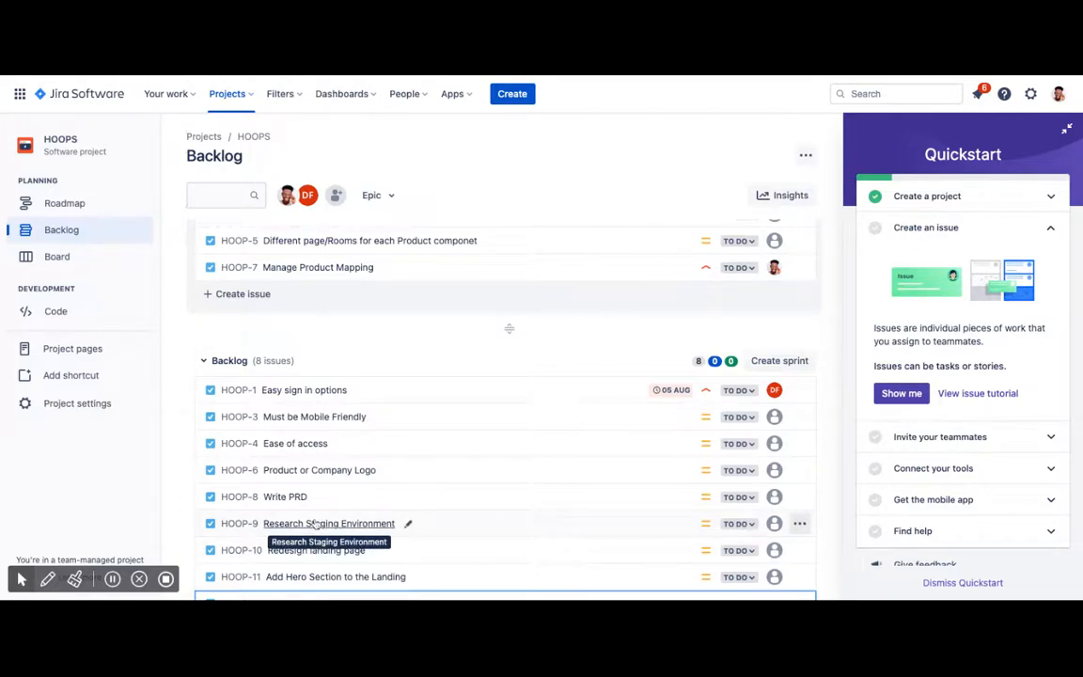
scroll(315, 526, "down", 1)
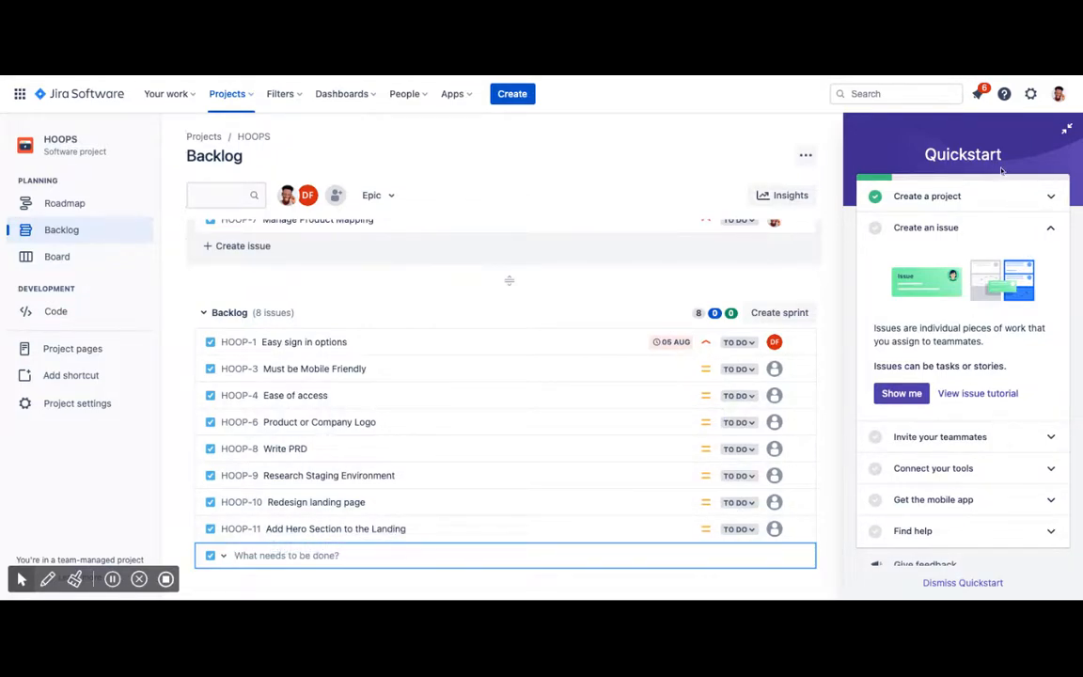
left_click(449, 532)
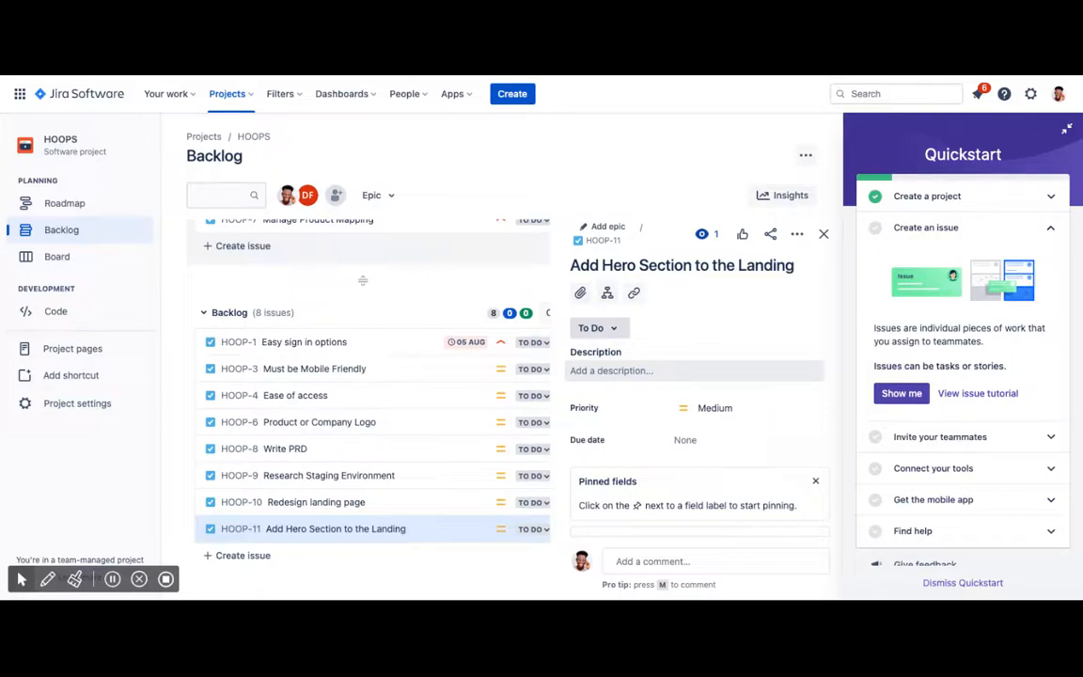
type("s a")
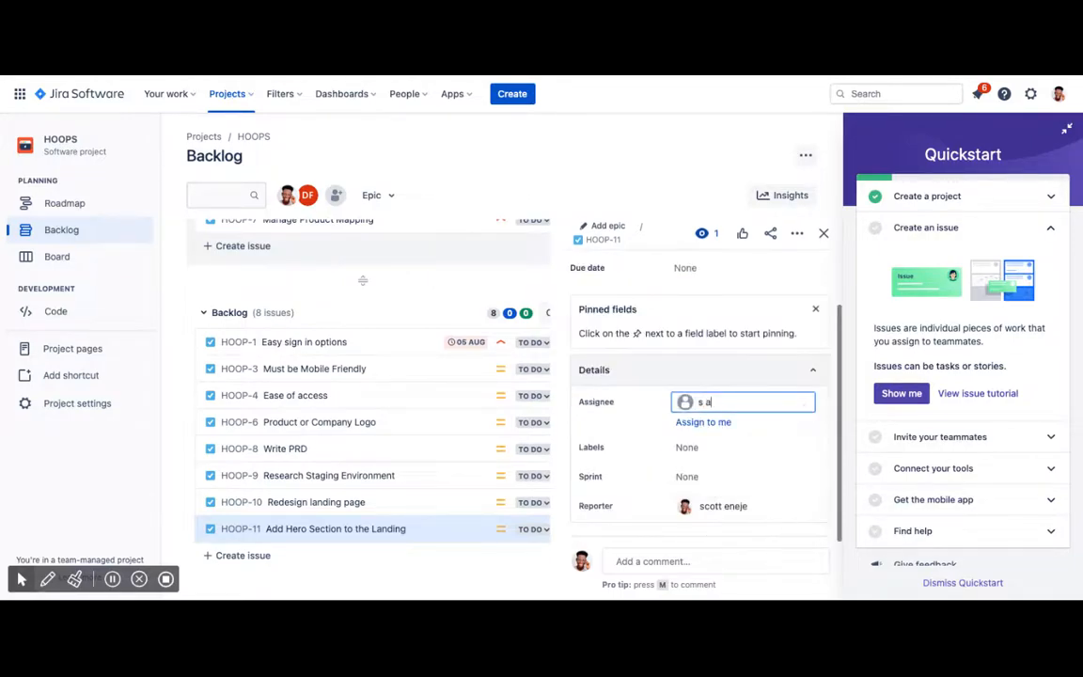
key("BackSpace")
key("BackSpace")
key("BackSpace")
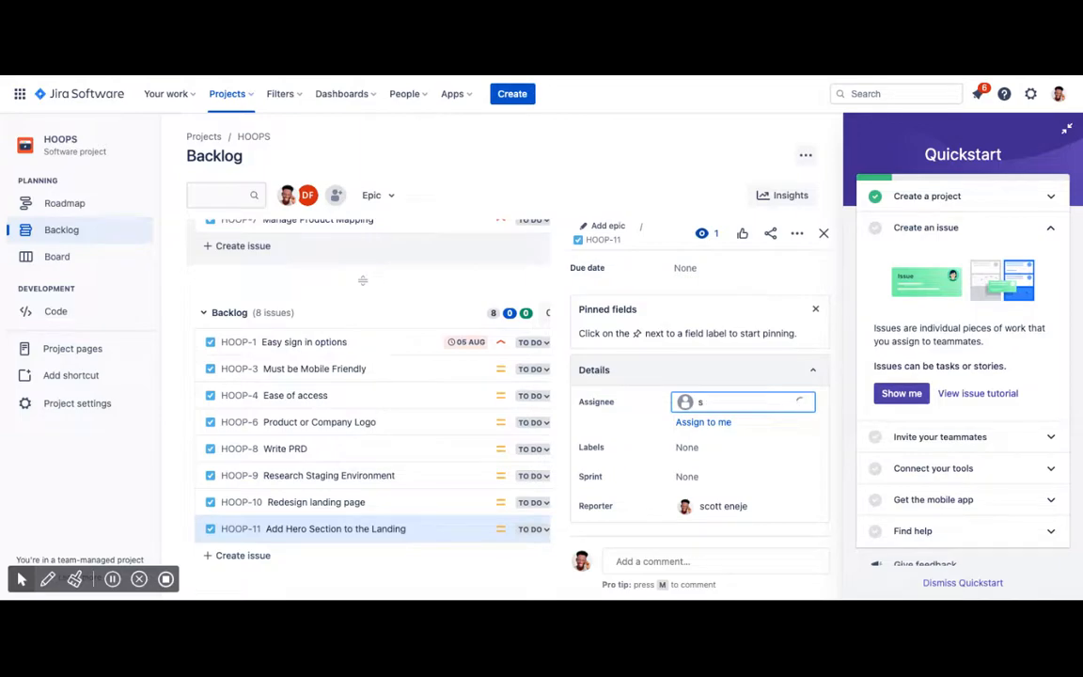
scroll(611, 384, "up", 3)
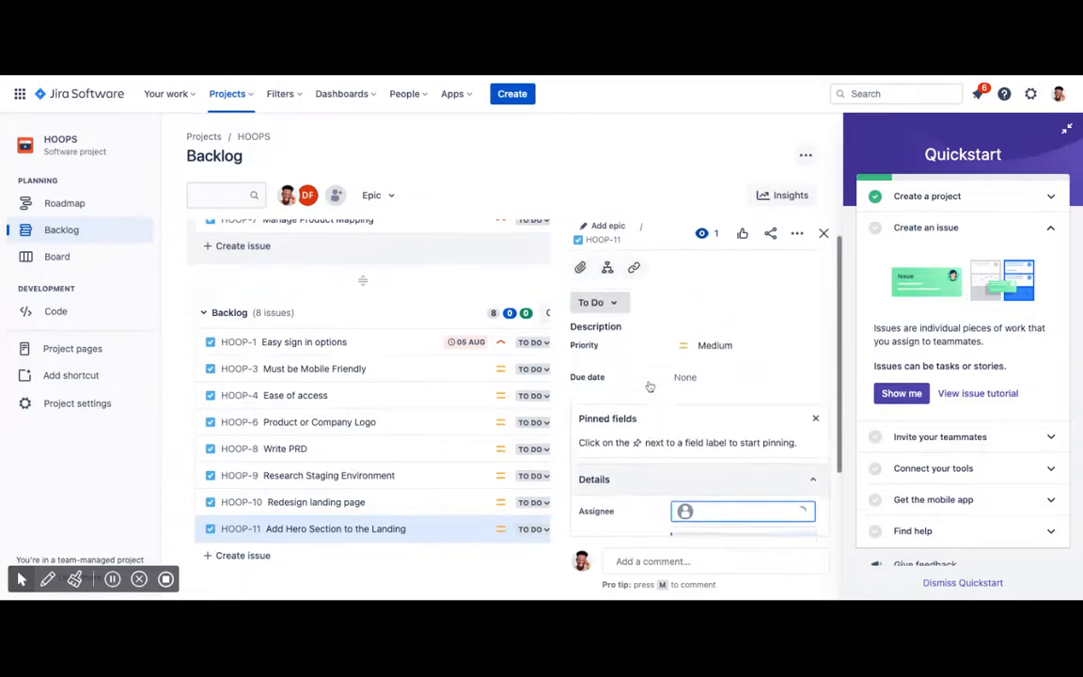
left_click(591, 354)
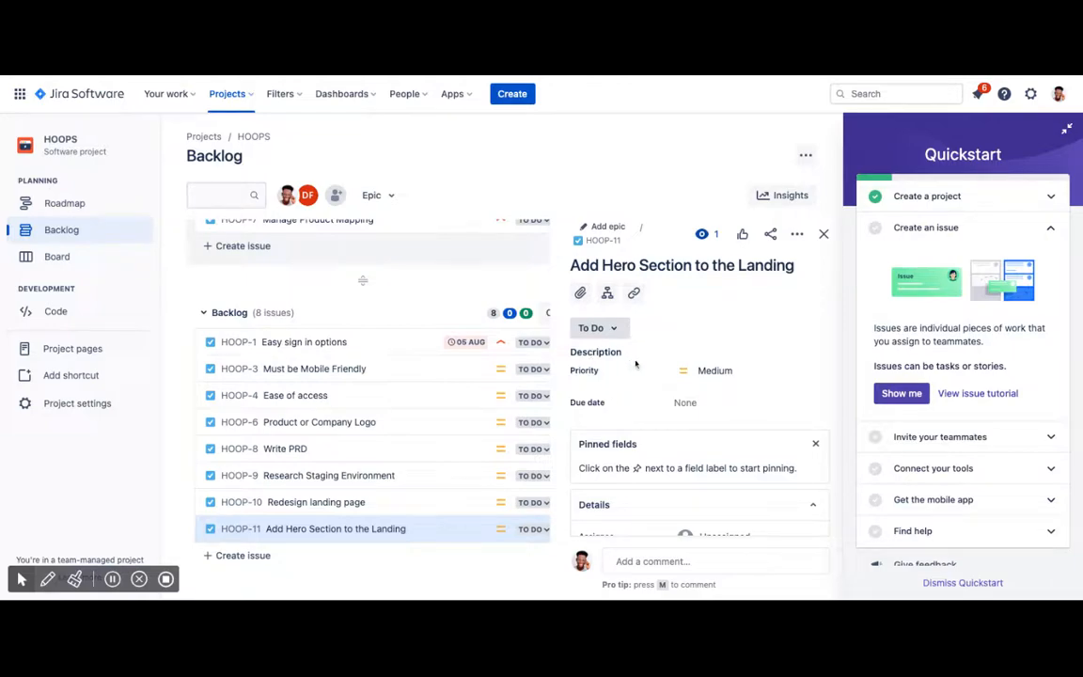
- Start the description with numbered item "As a user, I will prefer to get a hero section that gives me an overview of what the website is about"
scroll(635, 363, "down", 1)
scroll(649, 362, "up", 1)
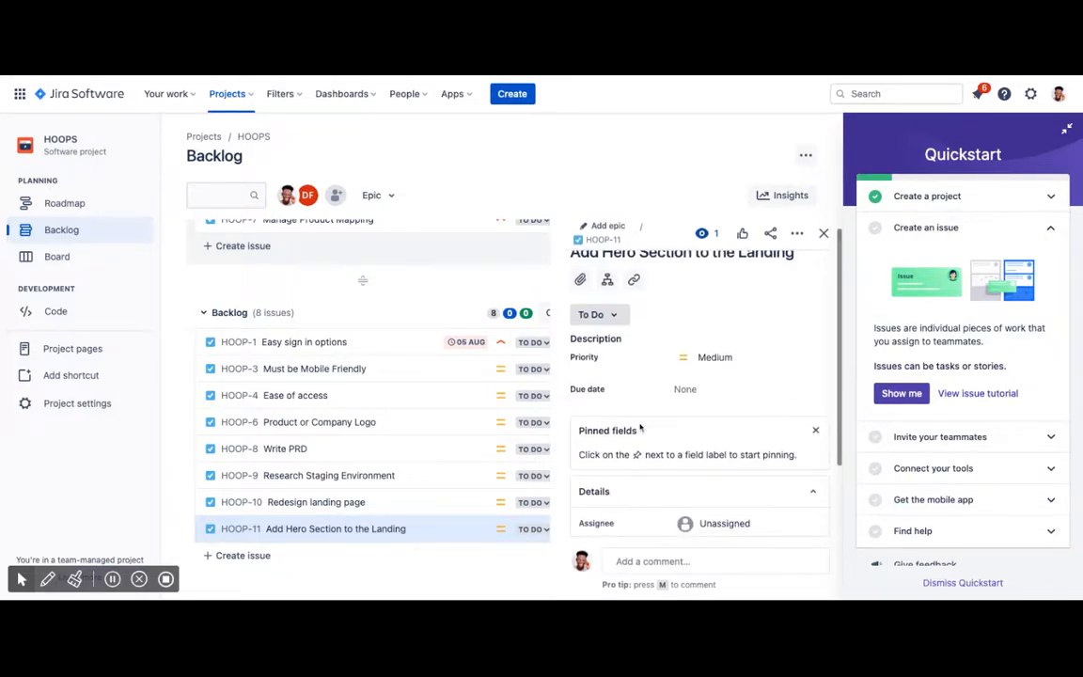
scroll(596, 339, "down", 1)
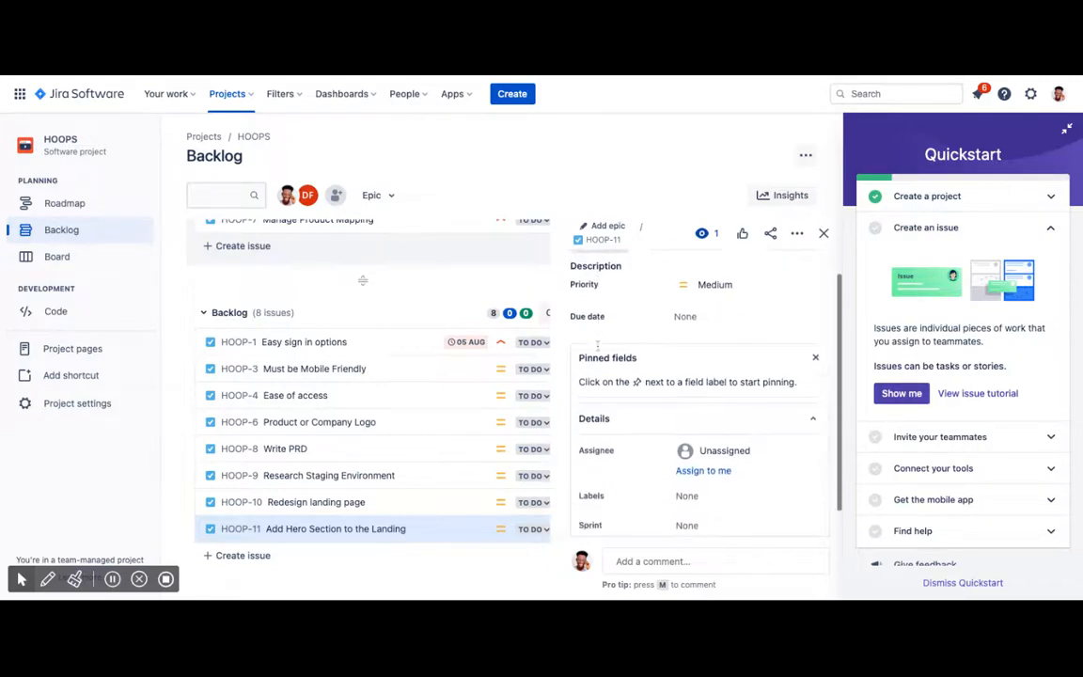
scroll(596, 339, "up", 1)
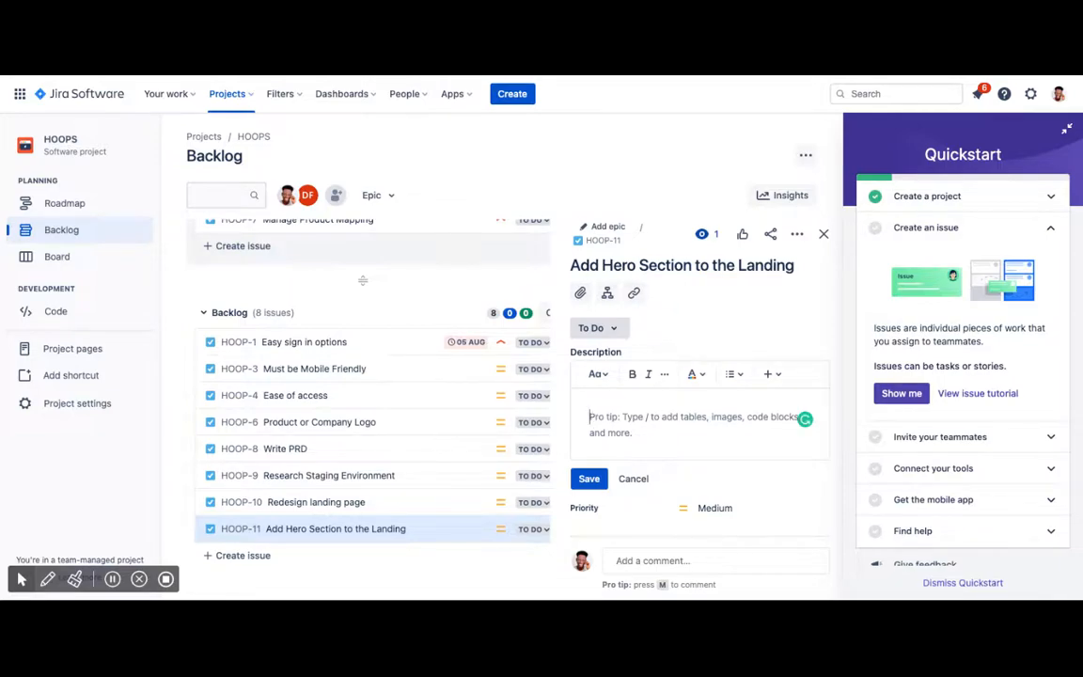
type("A")
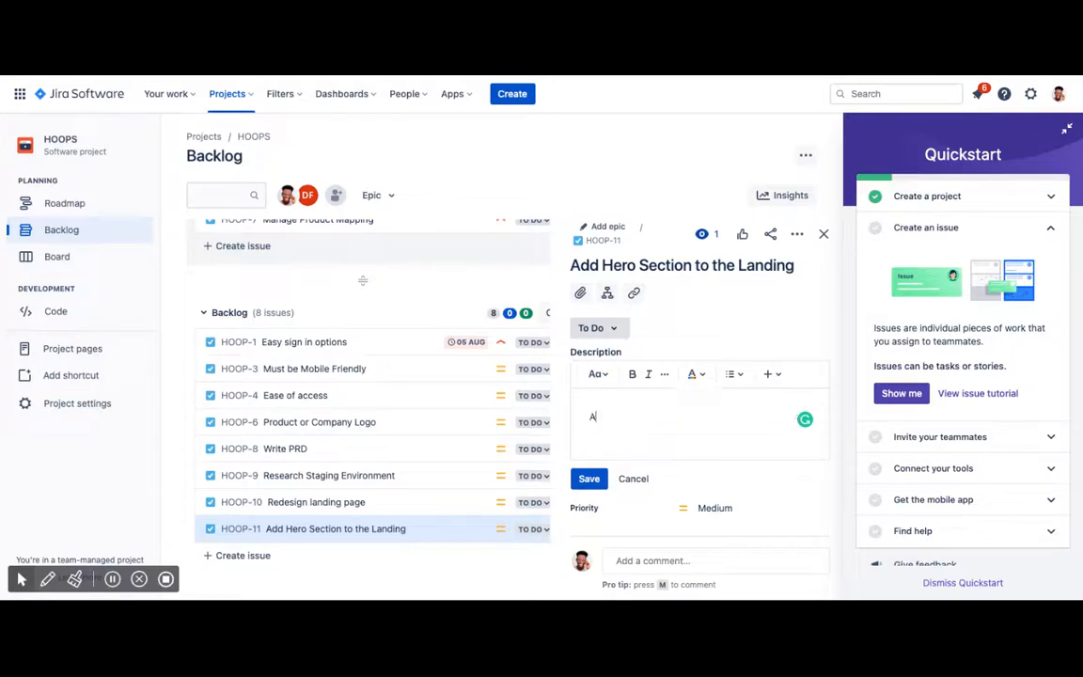
type("s a user, I will prefer to get a ")
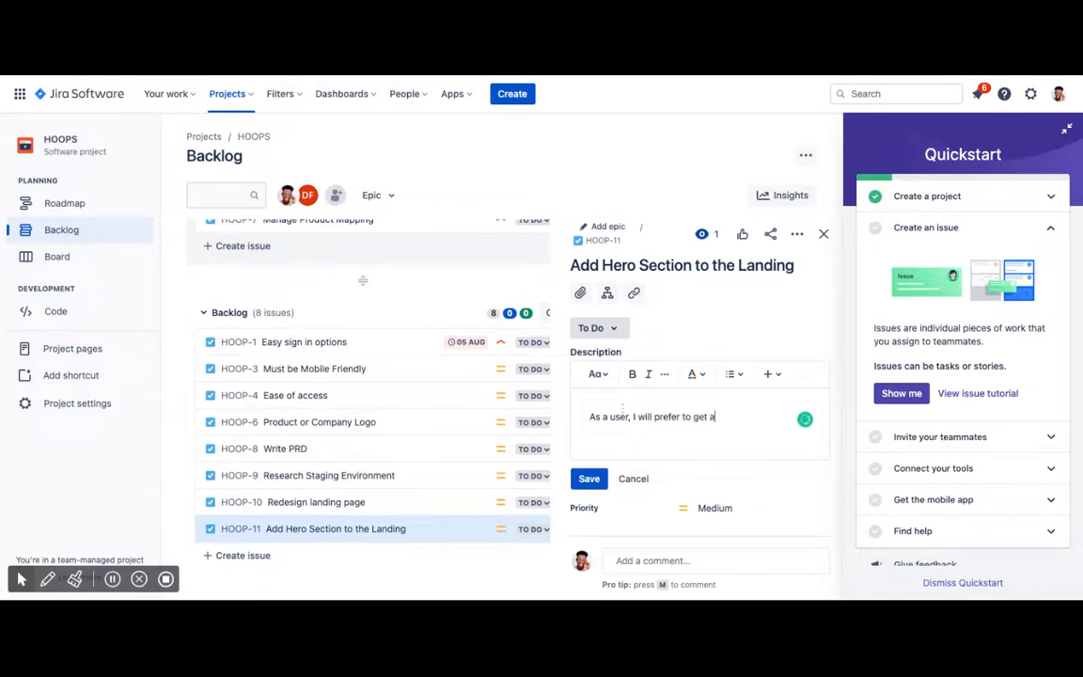
type("hero section that gives ,e")
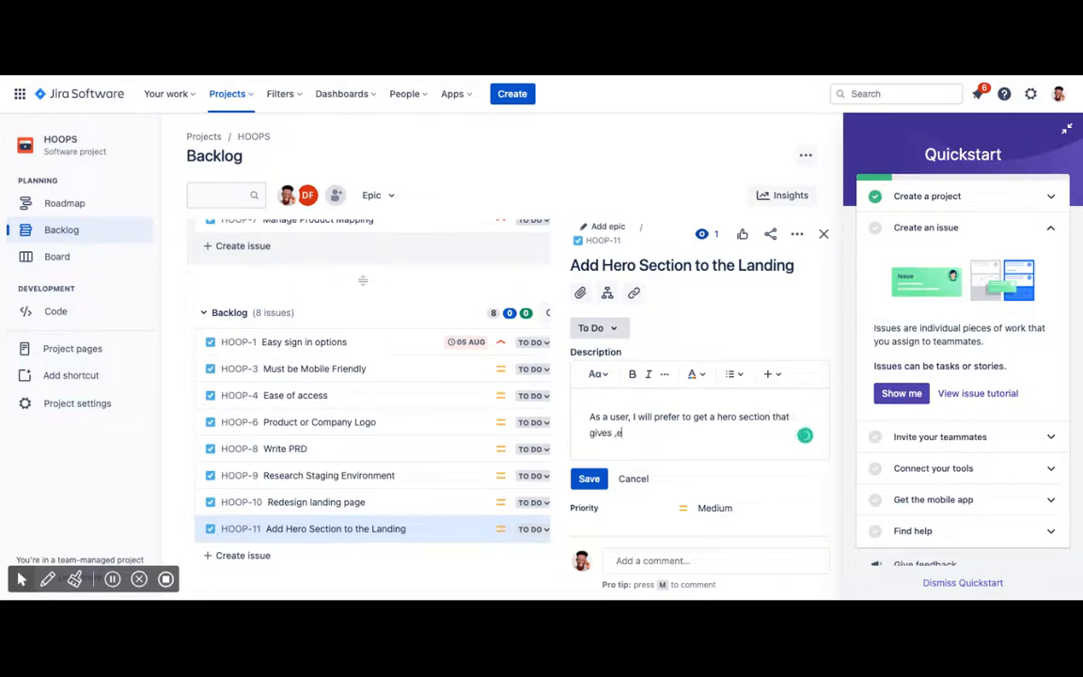
type("me an overview of what the web")
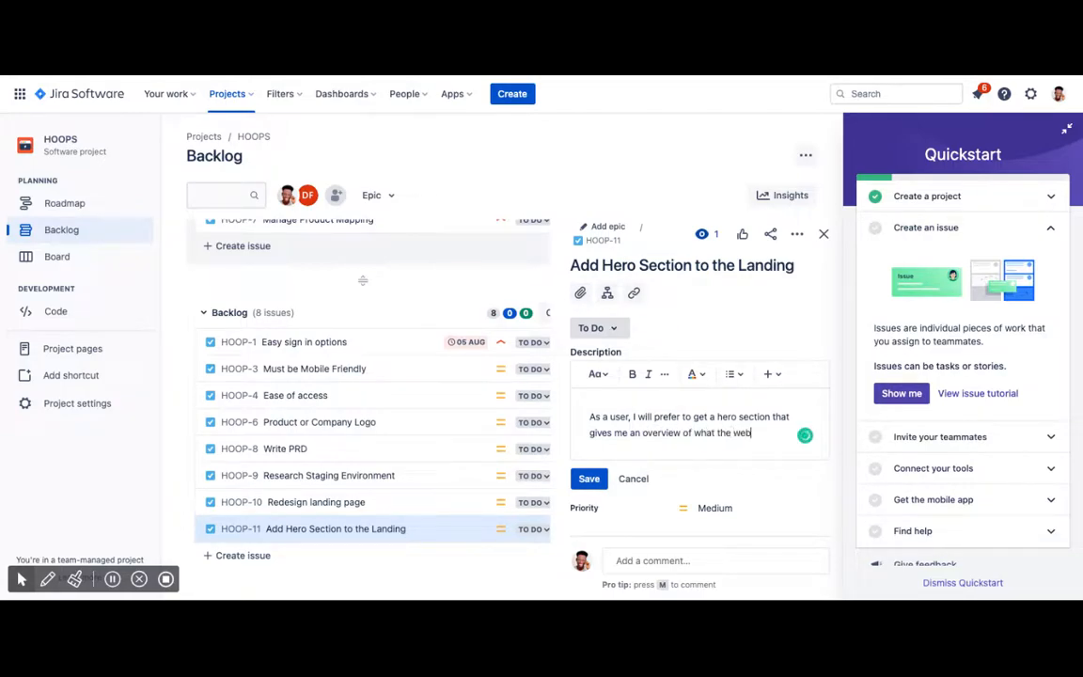
type("site is about")
left_click(589, 417)
type("1.")
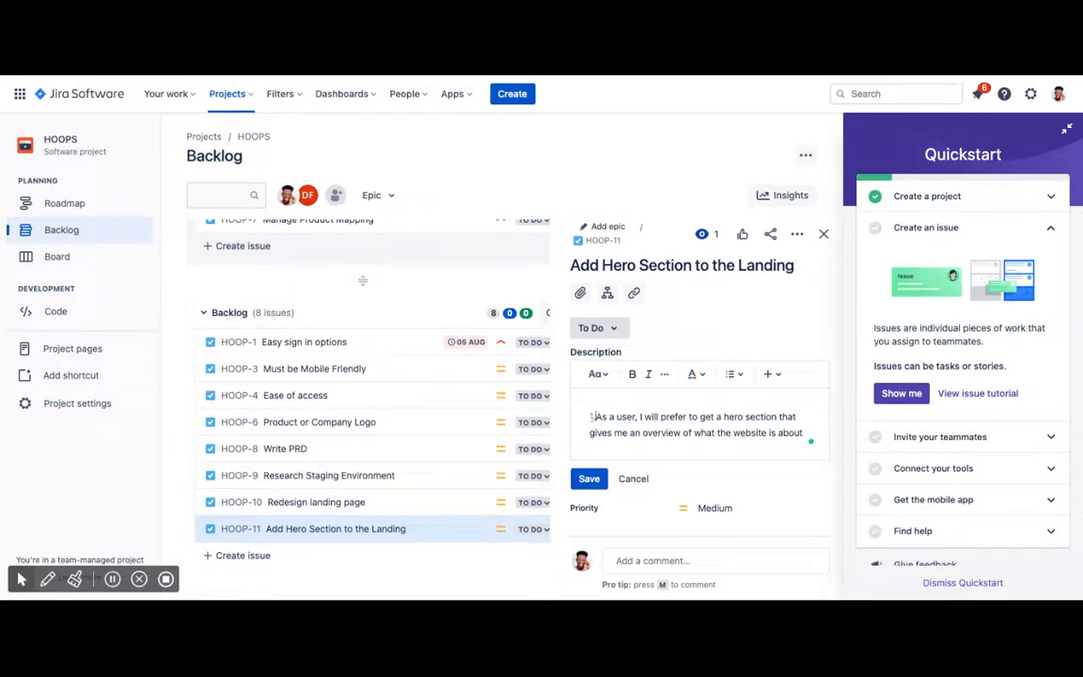
- Add a second numbered item "As a user, I would like a sliding image gallery welcome me once I open the website" and save the description
left_click(665, 453)
key("Return")
type("As a user, I woul")
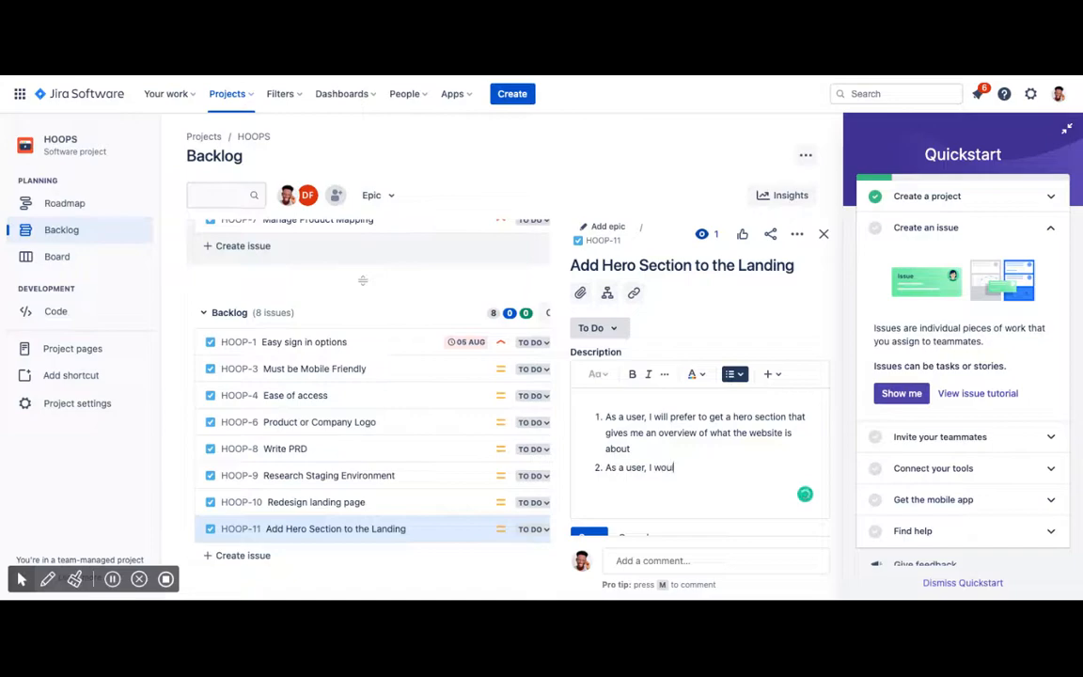
type("d like a sliding images ====")
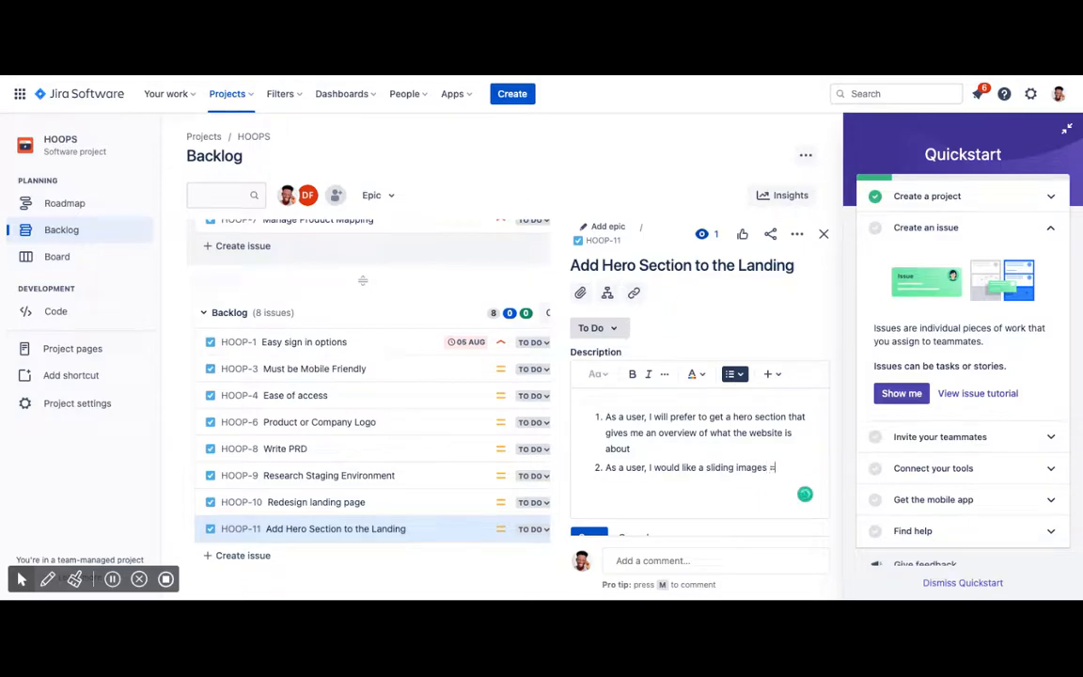
key("BackSpace")
key("BackSpace")
key("BackSpace")
key("BackSpace")
type("gallery welco")
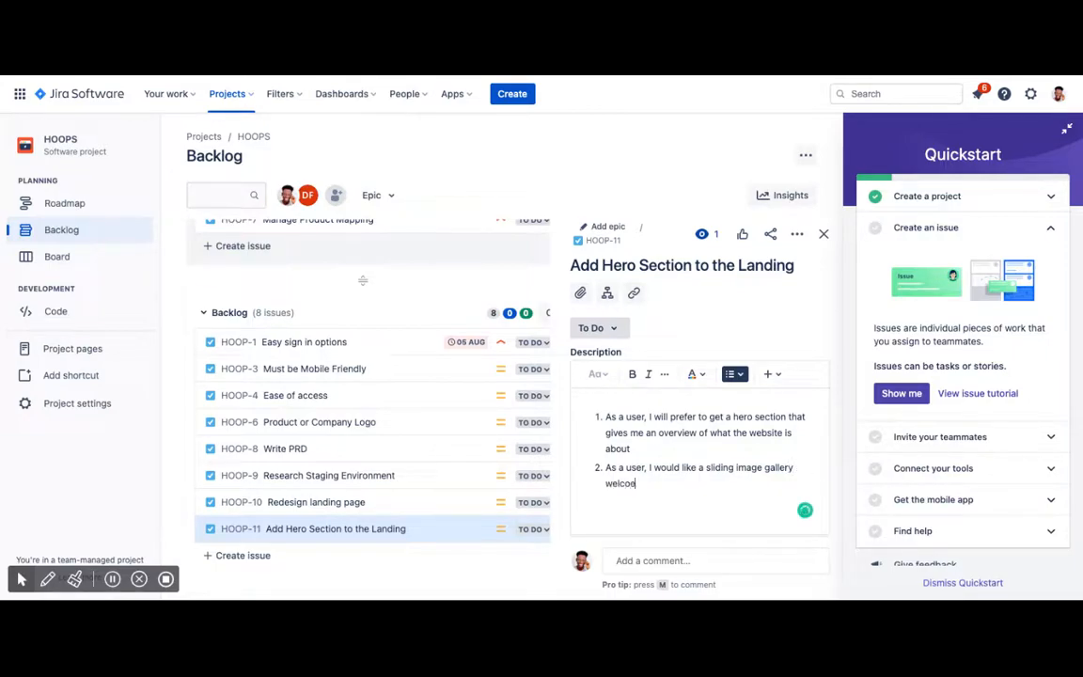
type("me me once I open the we")
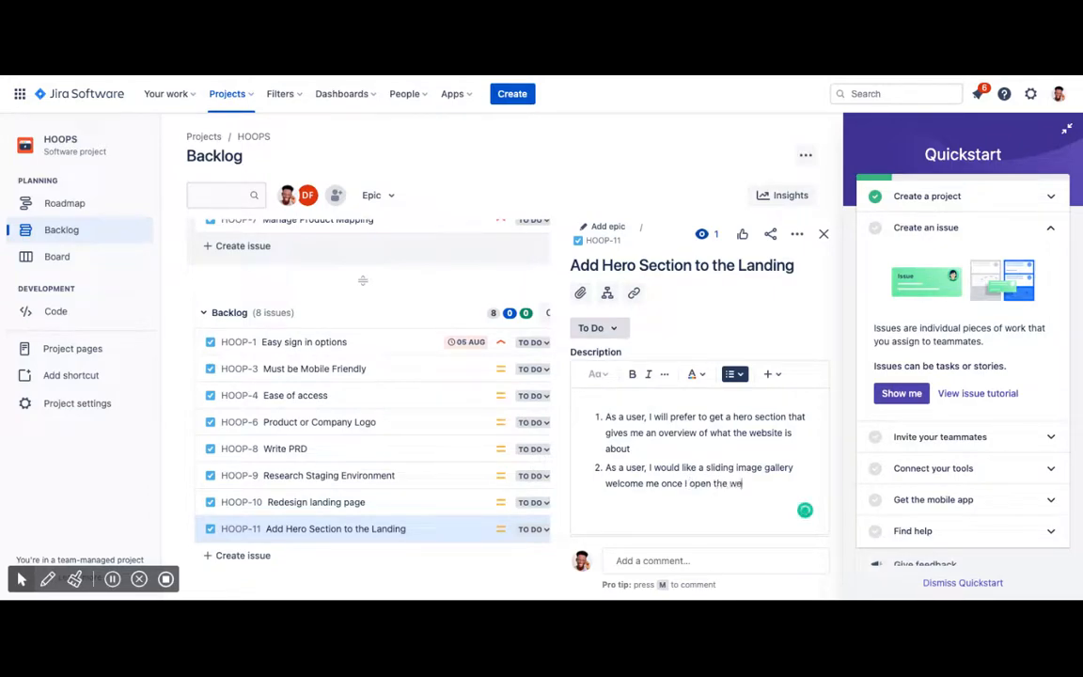
type("bsite")
scroll(679, 279, "down", 1)
scroll(670, 331, "down", 1)
scroll(669, 331, "down", 2)
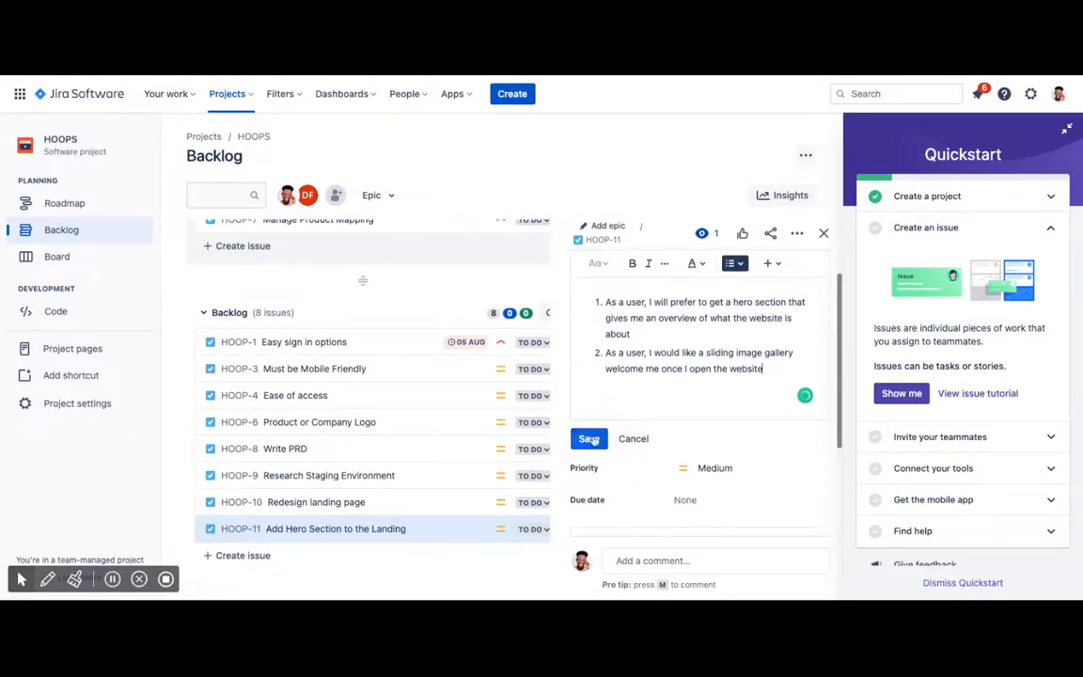
left_click(589, 439)
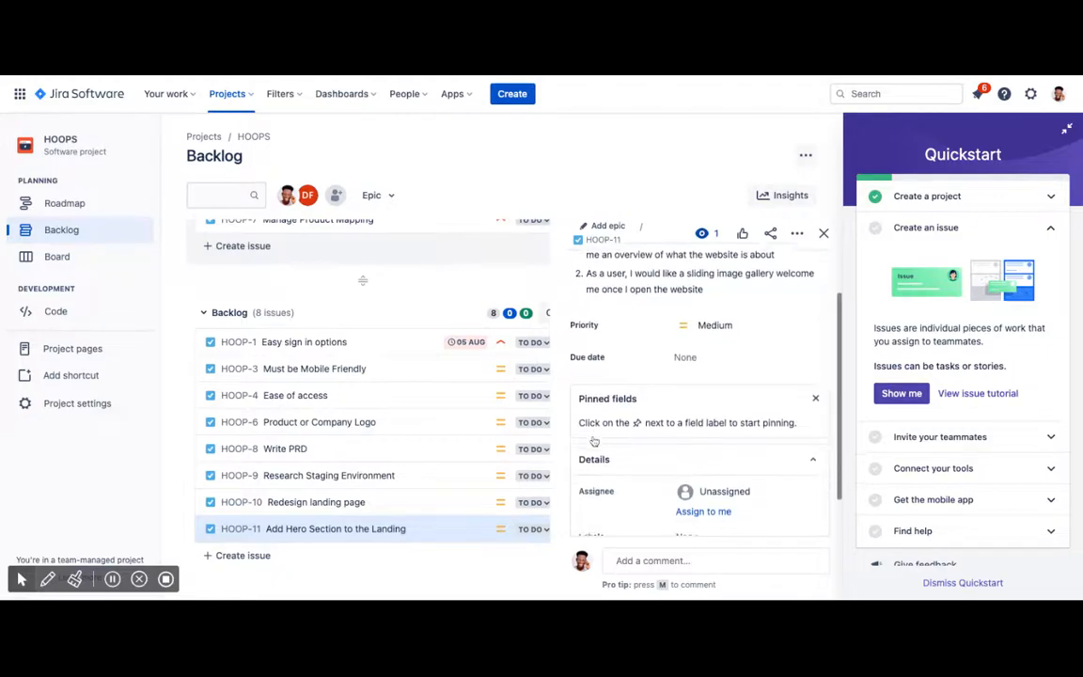
- Set the priority of the "Add Hero Section to the Landing" task to High
scroll(594, 441, "down", 1)
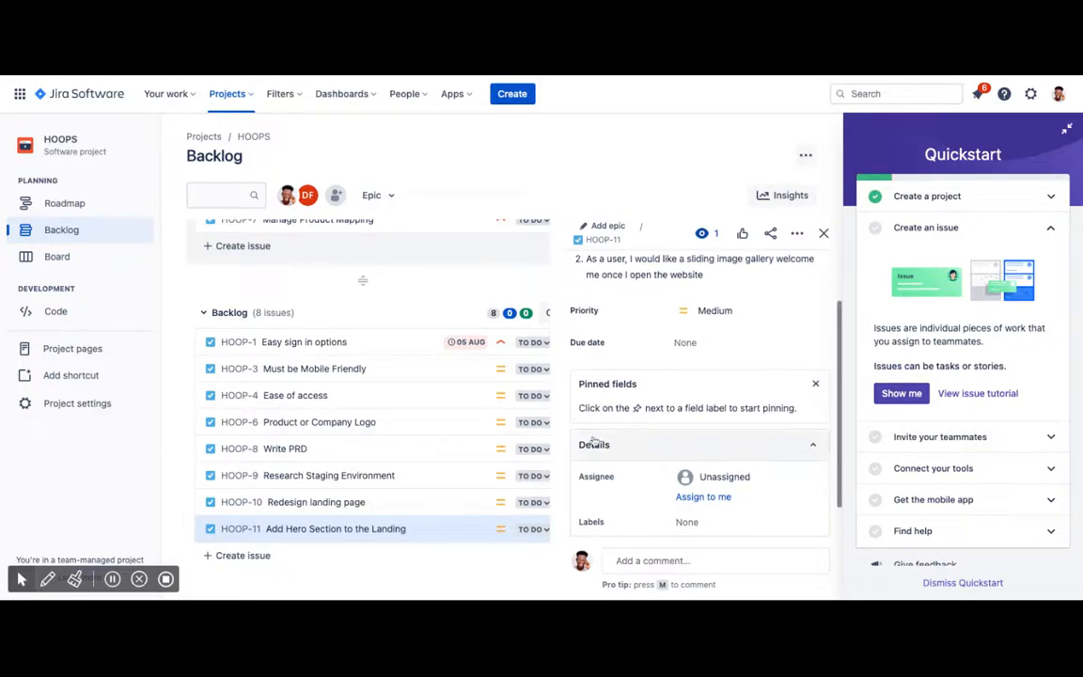
left_click(714, 310)
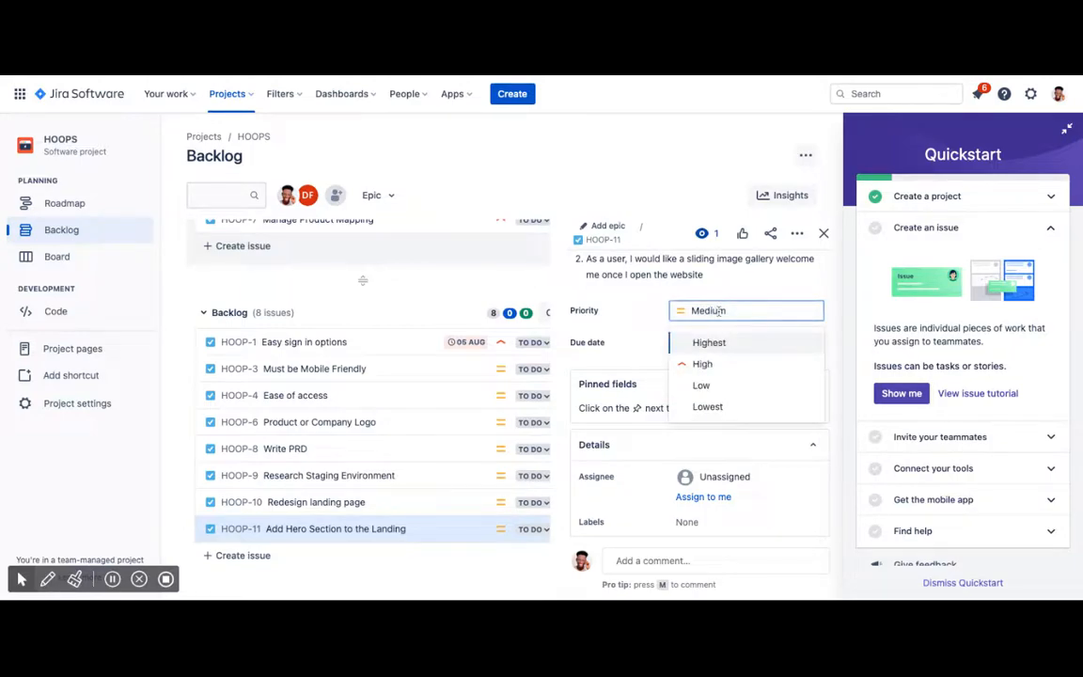
left_click(705, 366)
left_click(716, 310)
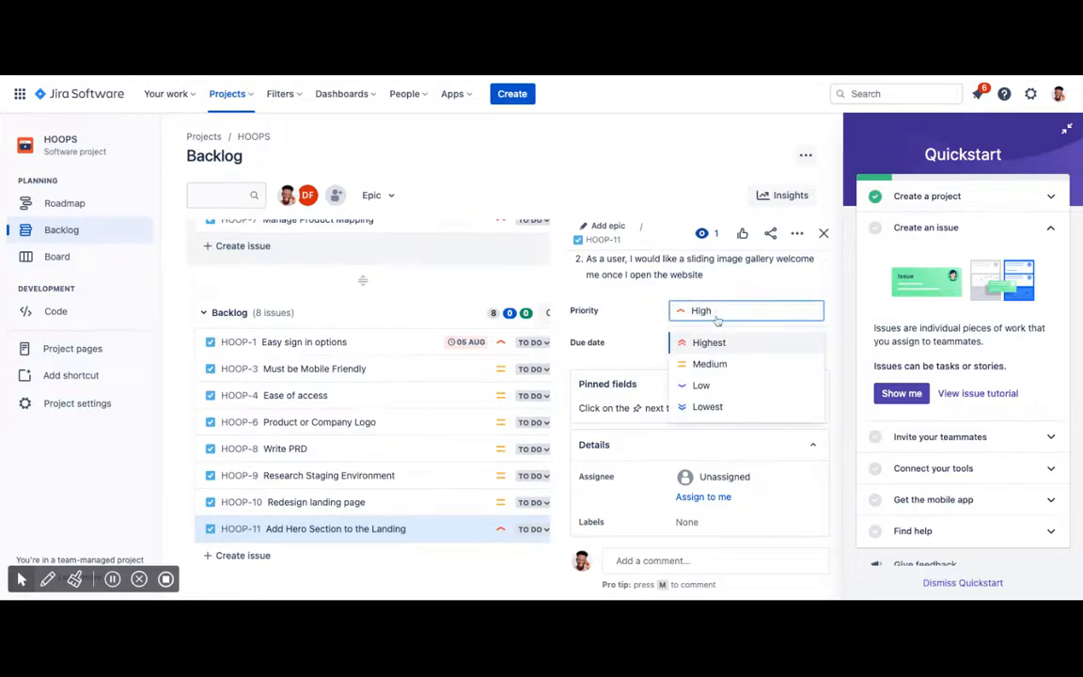
- Set the "Add Hero Section to the Landing" task's priority to Highest and assign it to the team member who is not its reporter
left_click(710, 344)
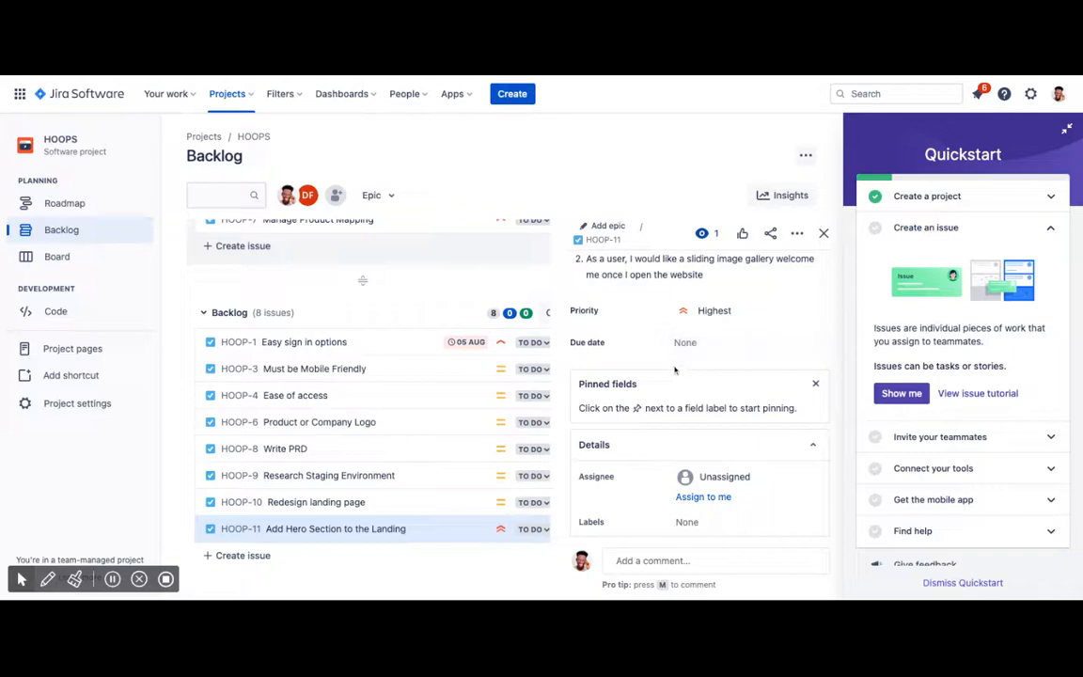
scroll(674, 368, "down", 3)
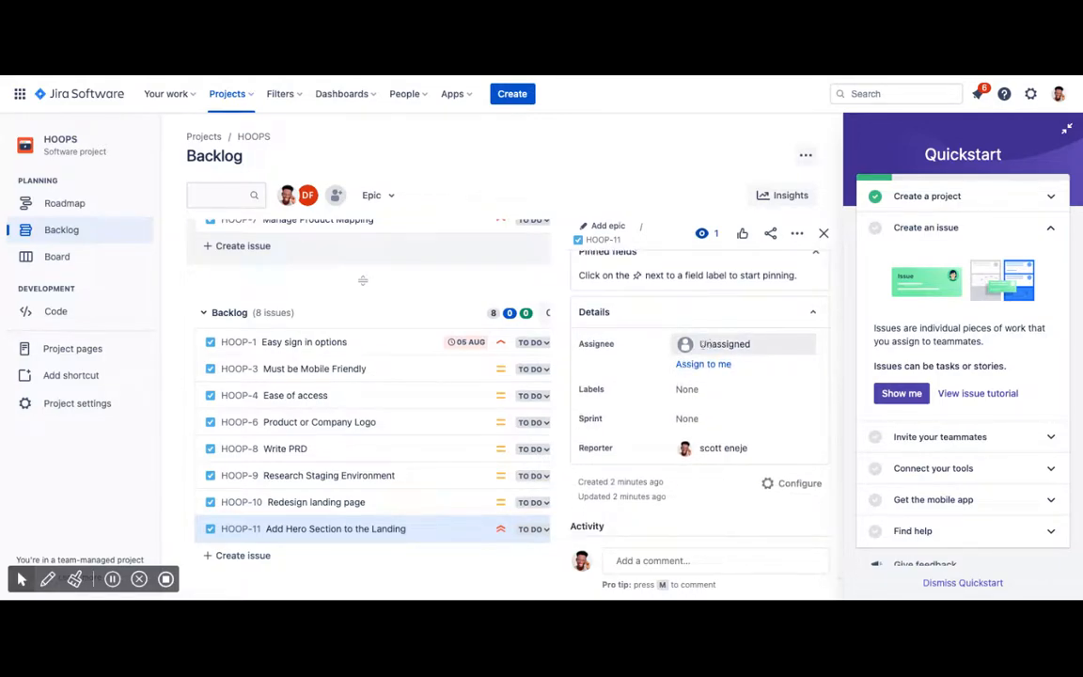
left_click(685, 346)
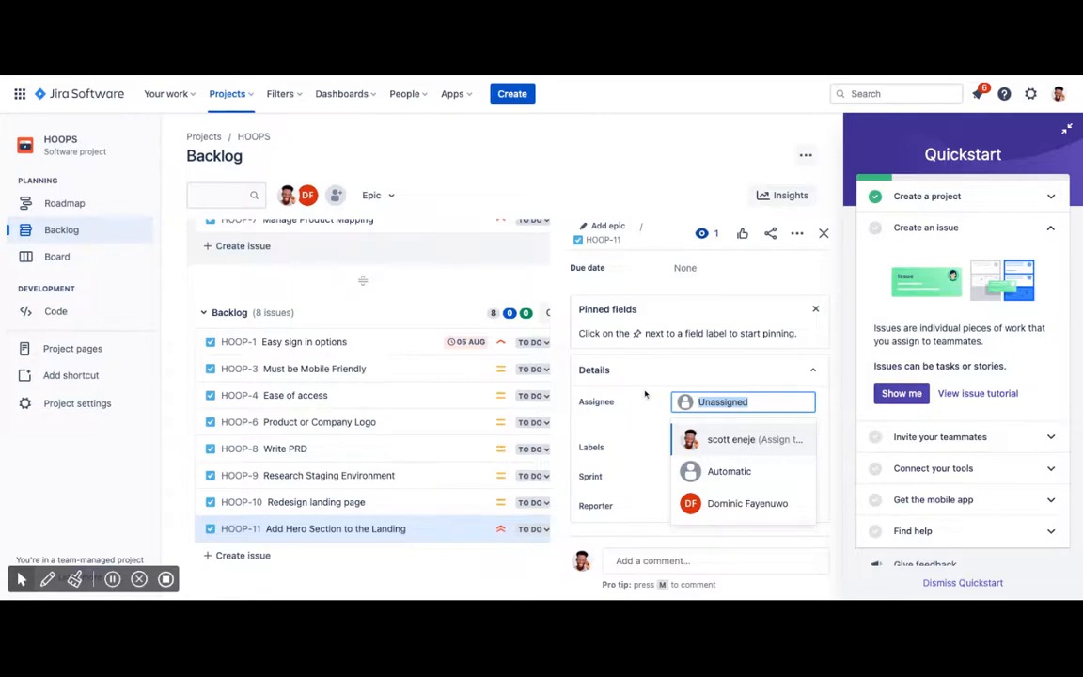
scroll(645, 395, "up", 2)
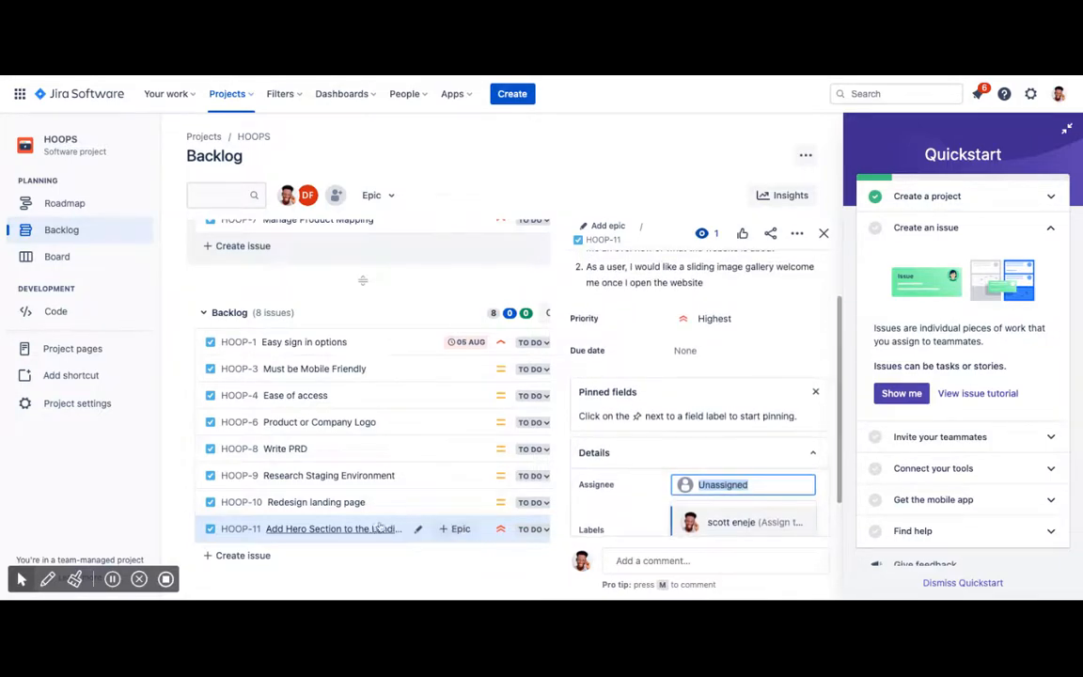
scroll(645, 413, "up", 2)
scroll(645, 413, "down", 4)
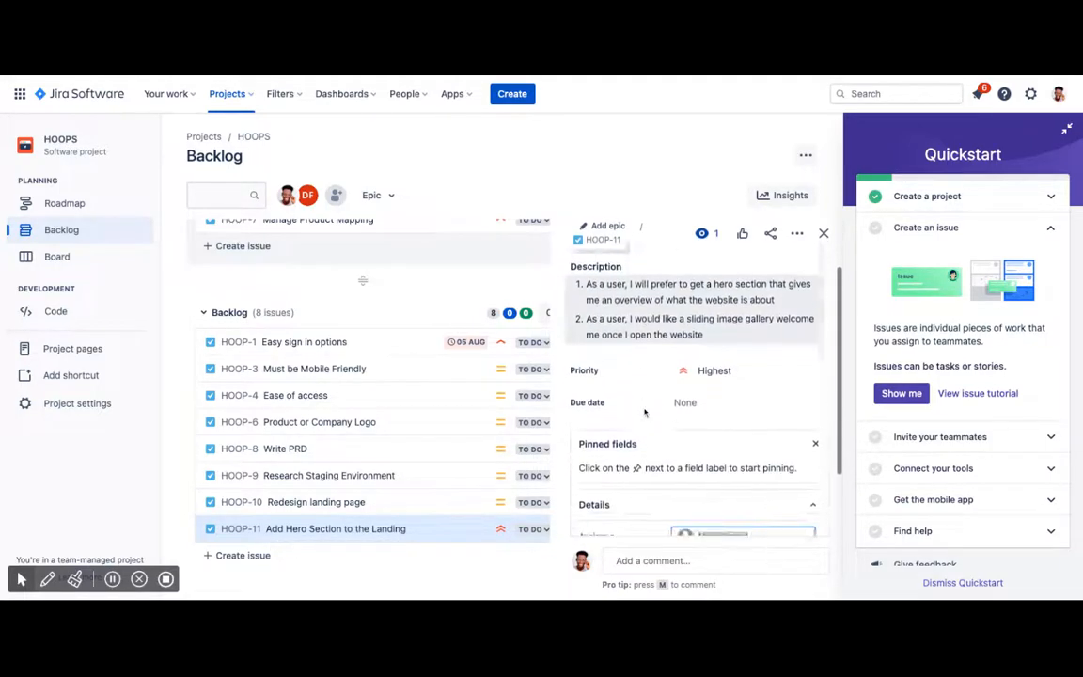
scroll(645, 411, "down", 2)
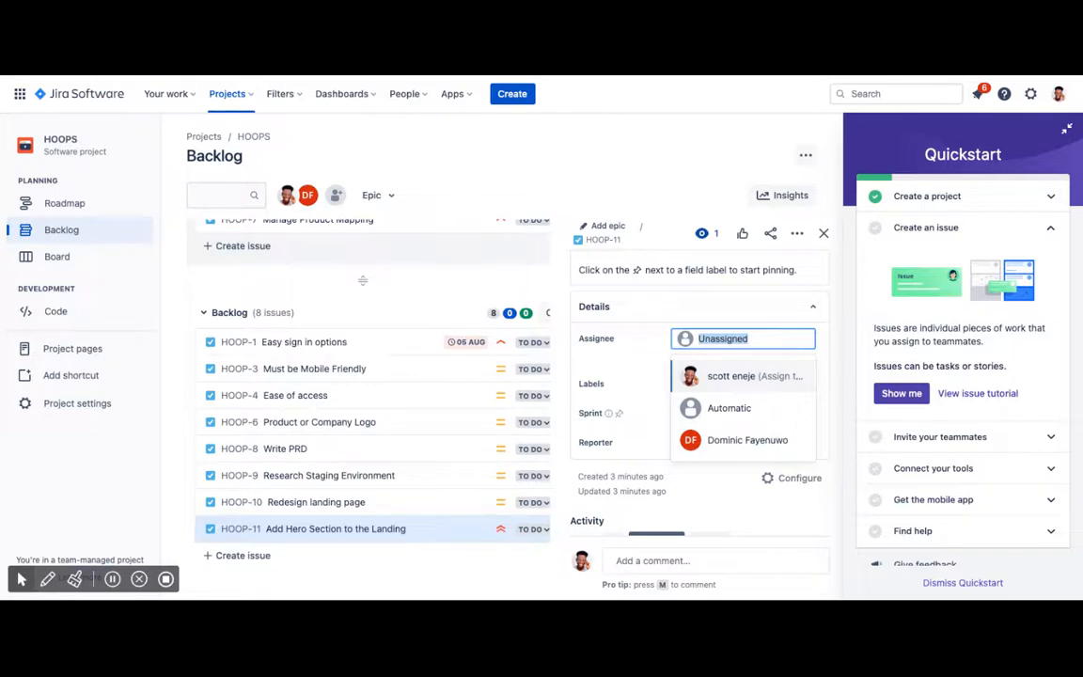
left_click(743, 440)
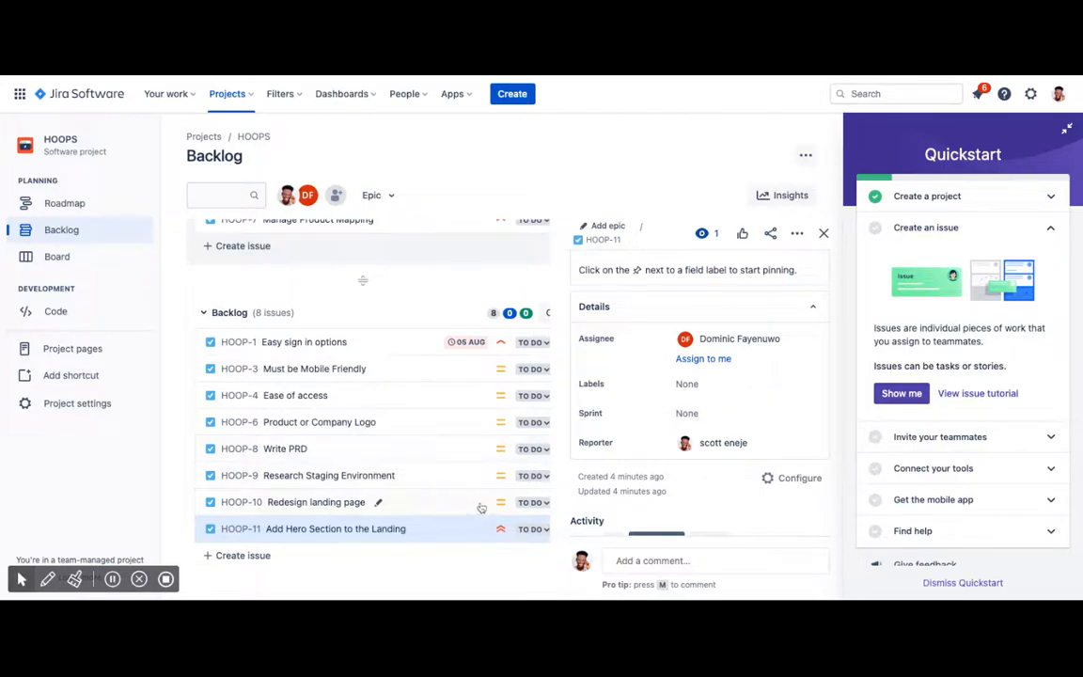
- Review the hero section task's reporter, description, assignee and available issue types, and close its details
scroll(690, 423, "down", 1)
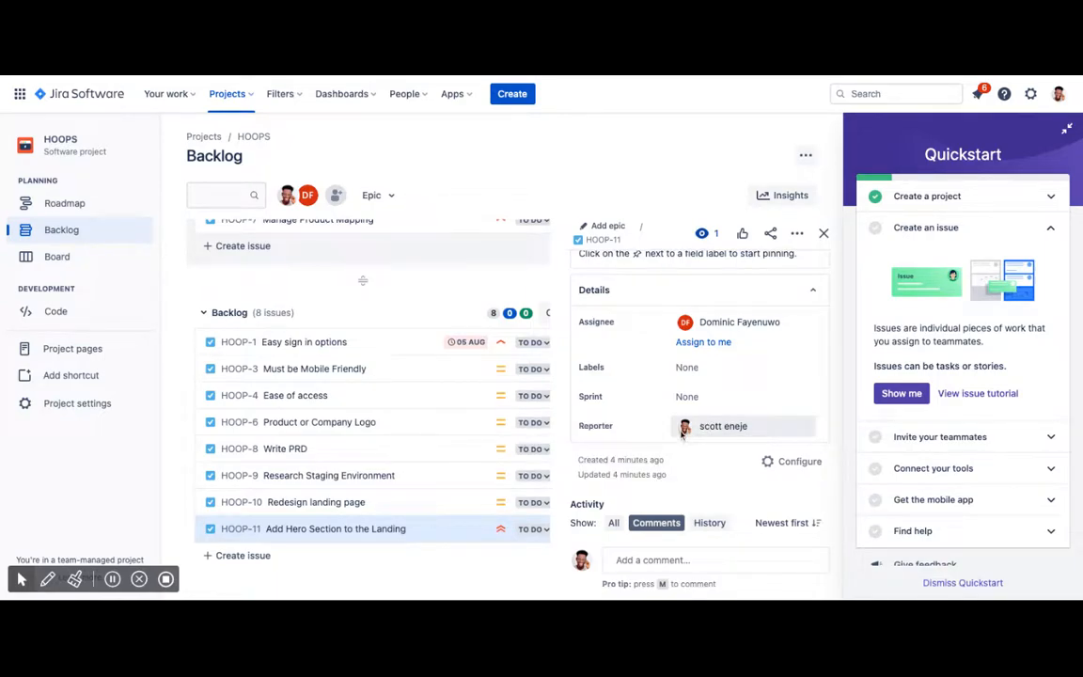
mouse_move(685, 425)
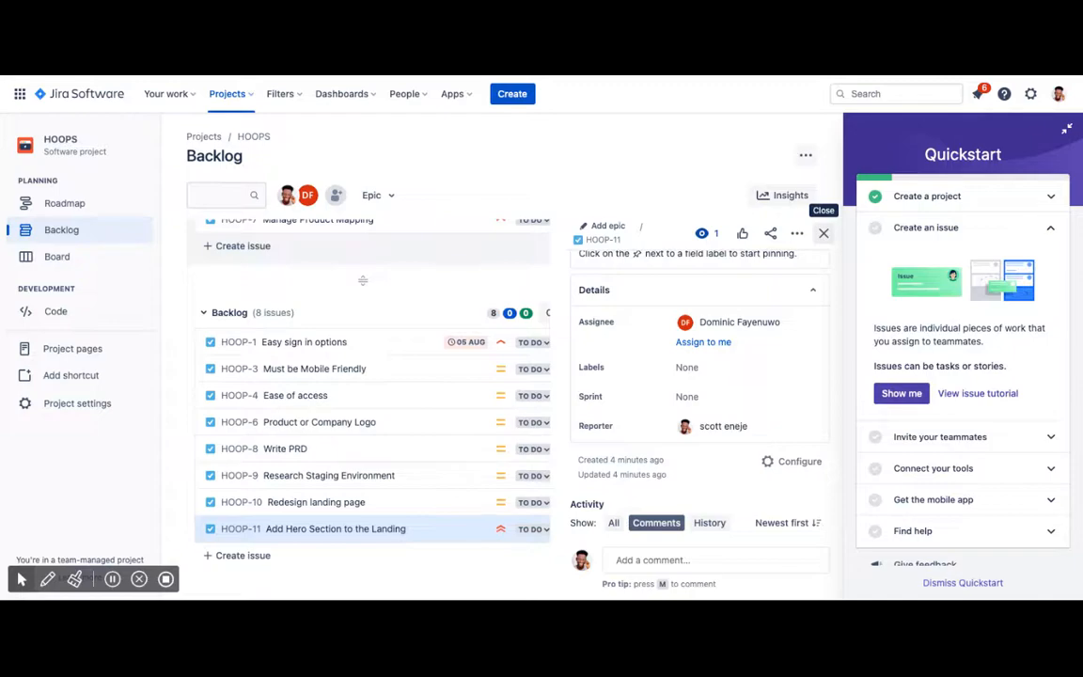
scroll(740, 360, "up", 5)
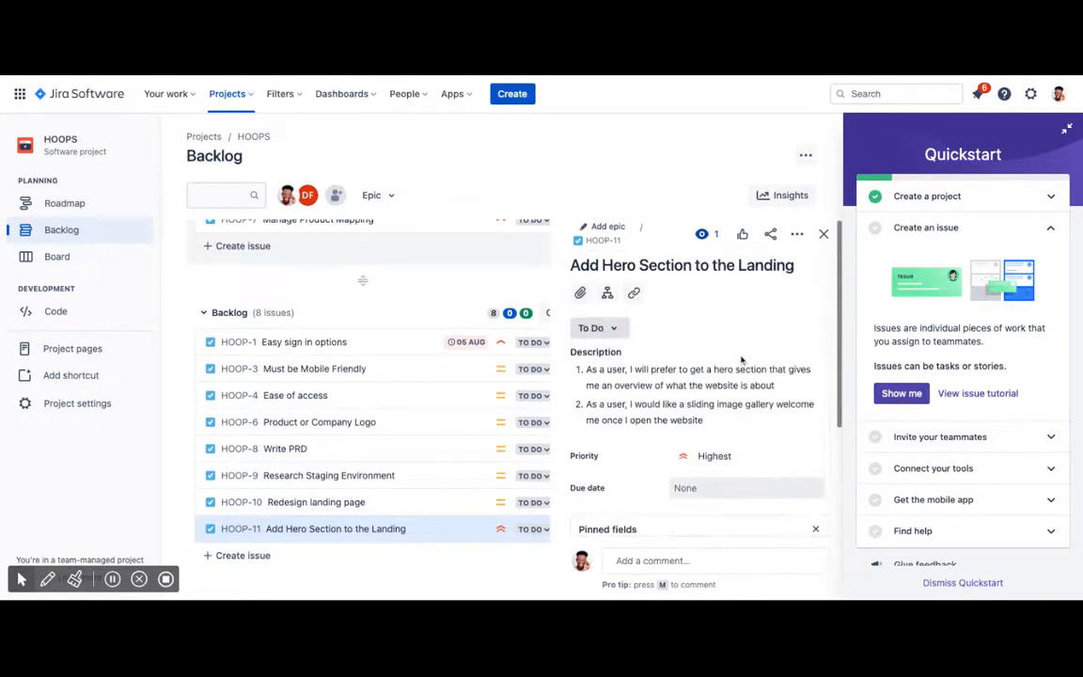
left_click(824, 235)
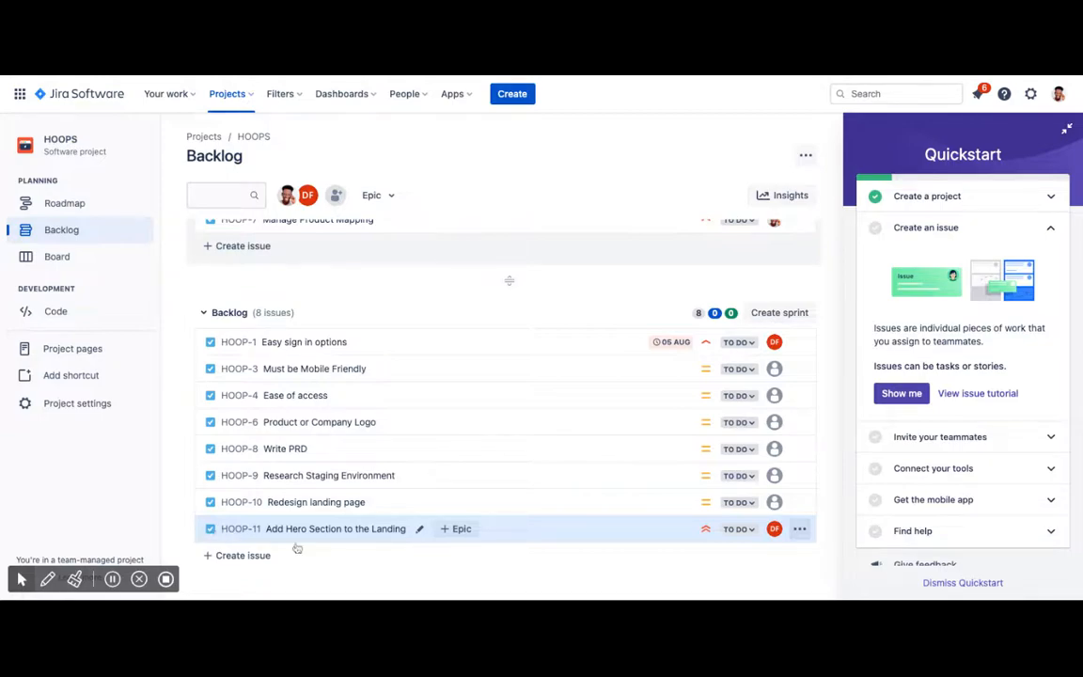
left_click(515, 526)
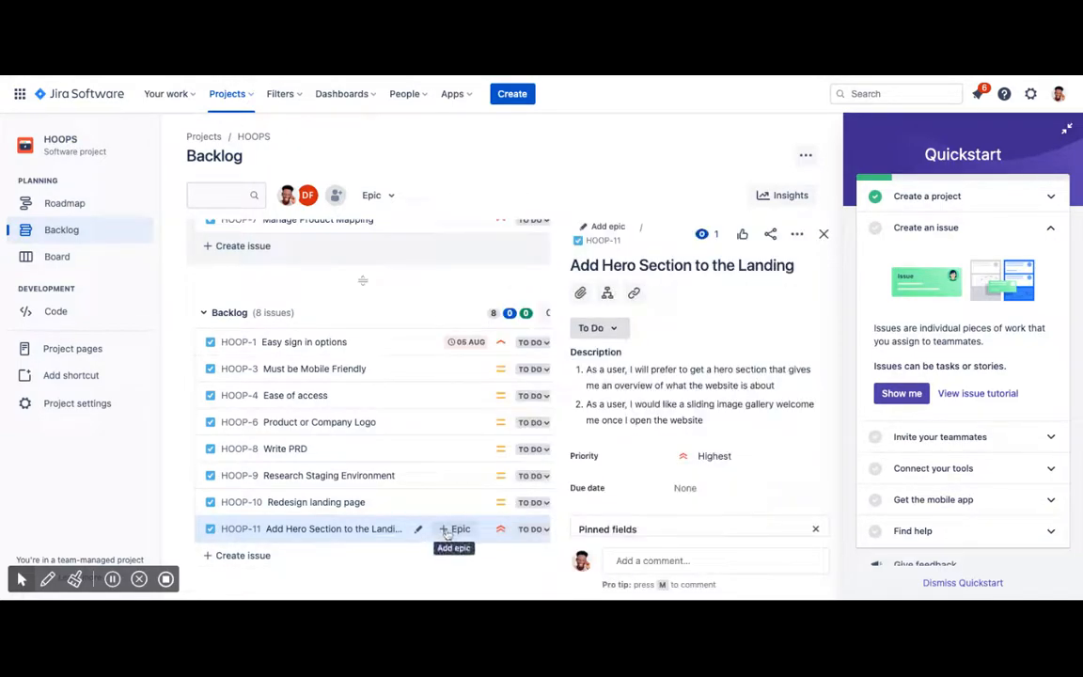
left_click(578, 242)
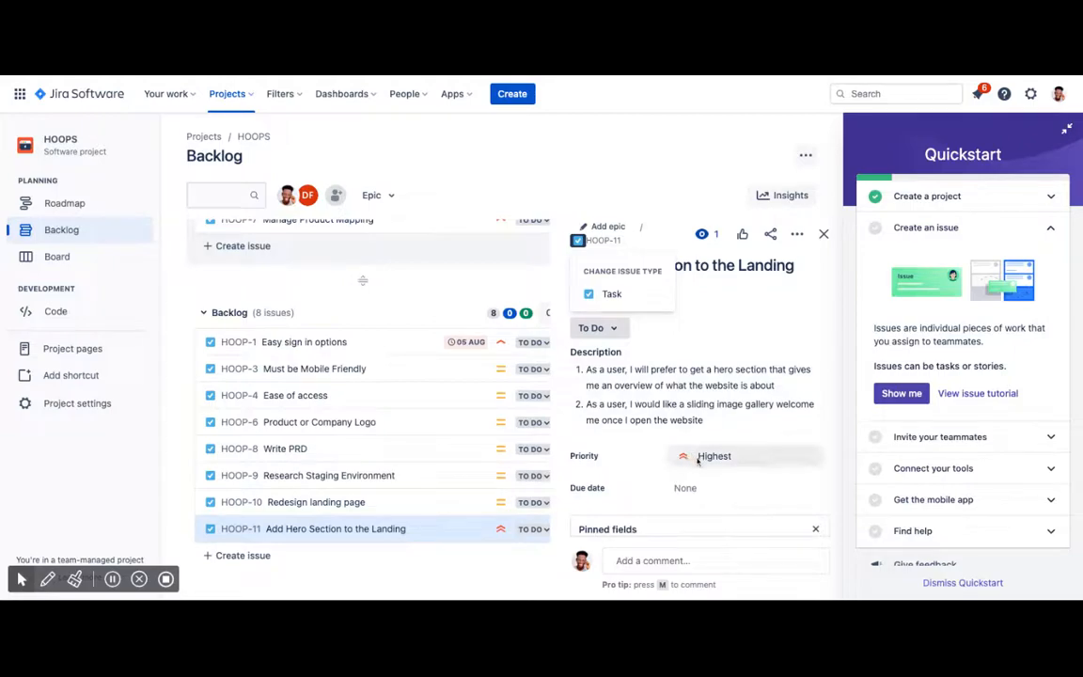
scroll(697, 459, "down", 3)
scroll(697, 455, "down", 3)
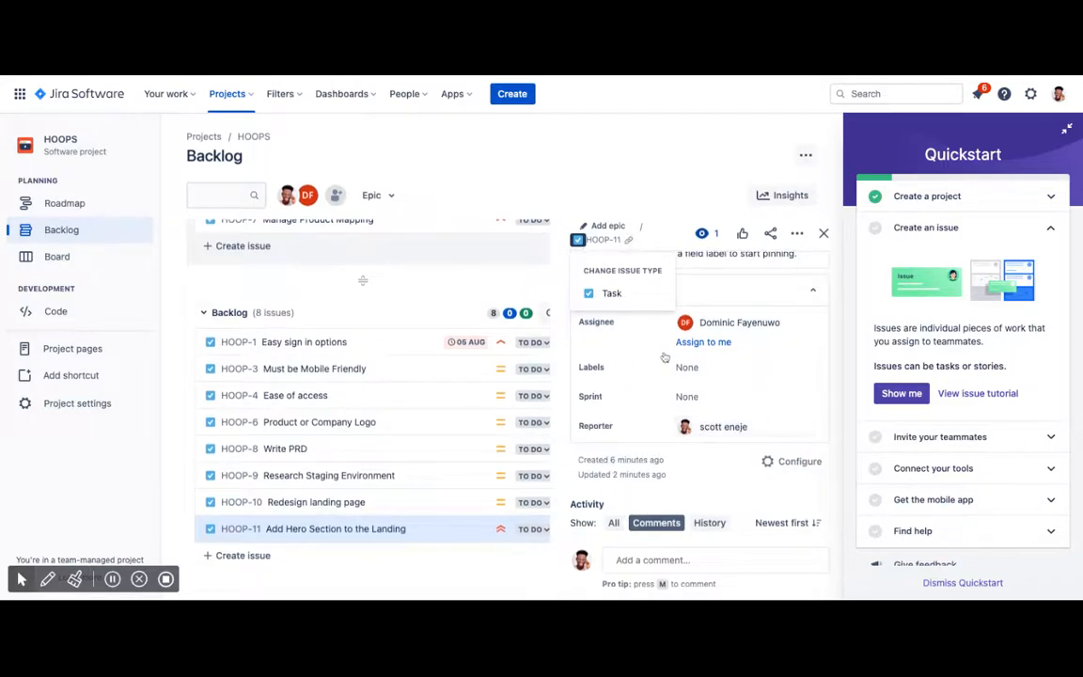
scroll(664, 357, "up", 6)
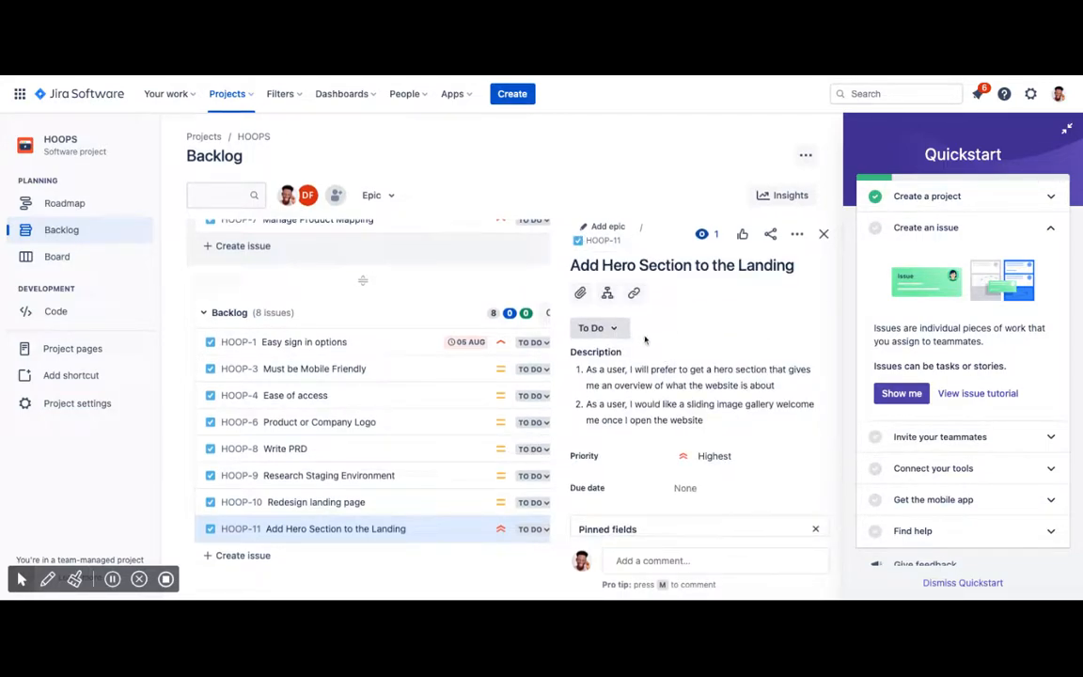
left_click(823, 235)
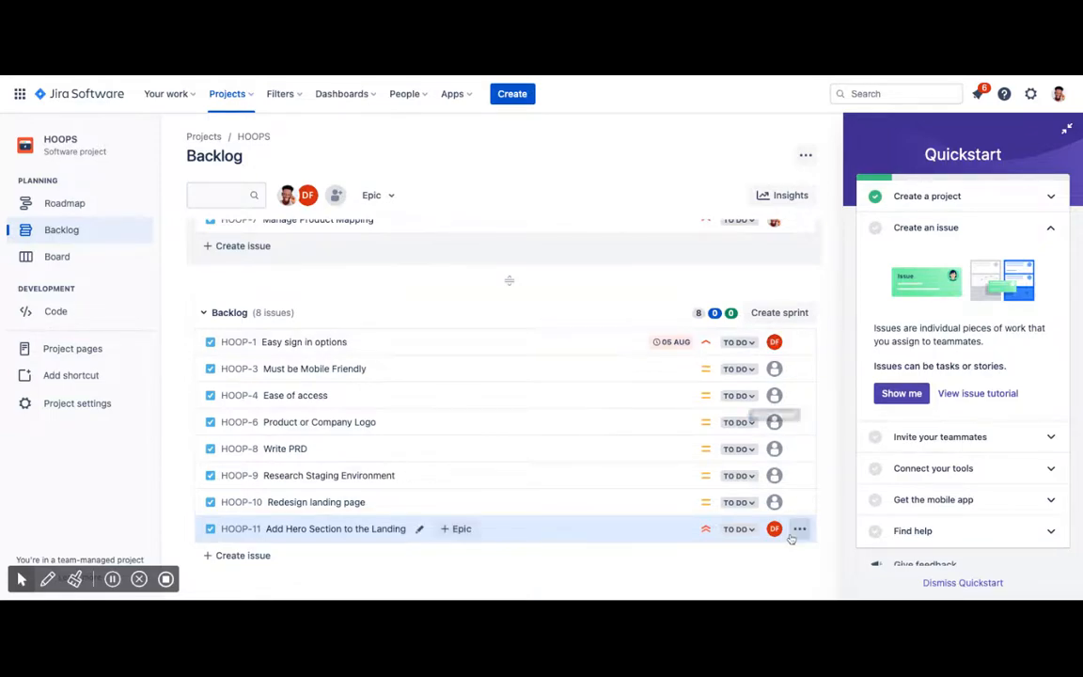
- Move the "Add Hero Section to the Landing" task from the backlog to the end of the HOOP BURGER 2 sprint
scroll(644, 379, "up", 1)
scroll(644, 379, "up", 2)
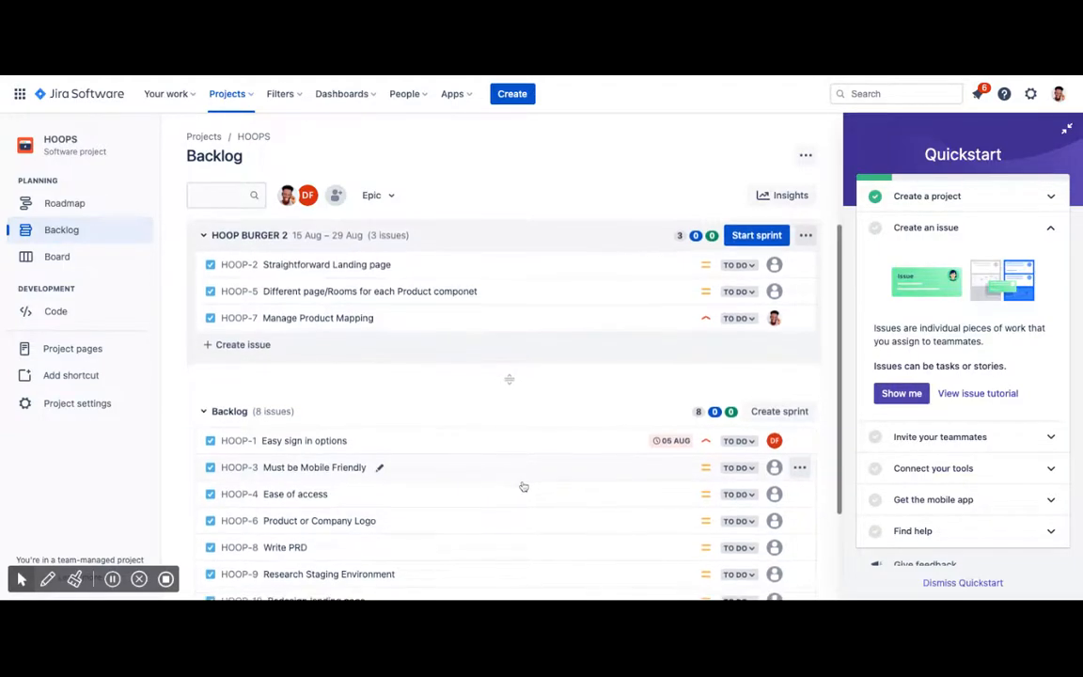
scroll(521, 484, "down", 2)
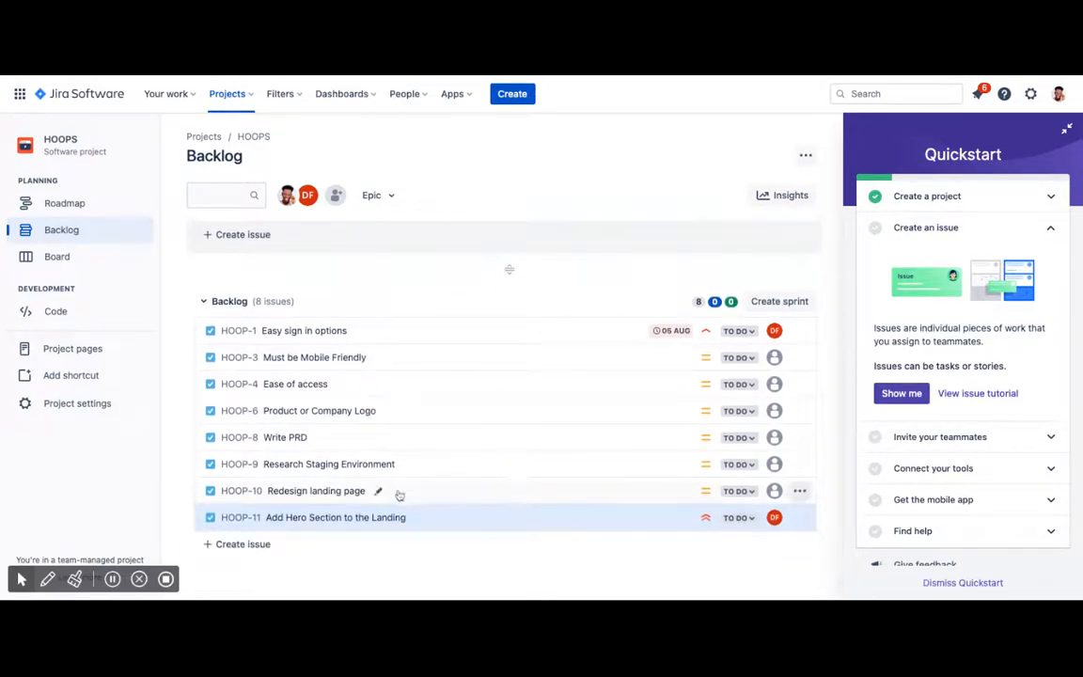
scroll(472, 269, "up", 2)
scroll(404, 432, "down", 2)
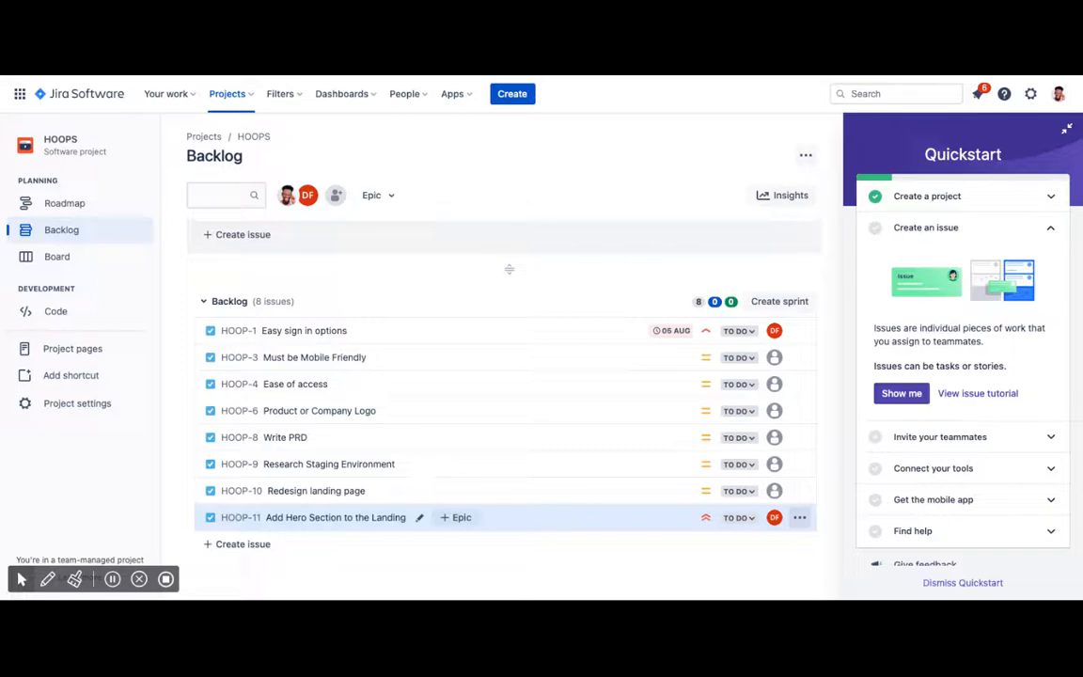
scroll(507, 395, "up", 3)
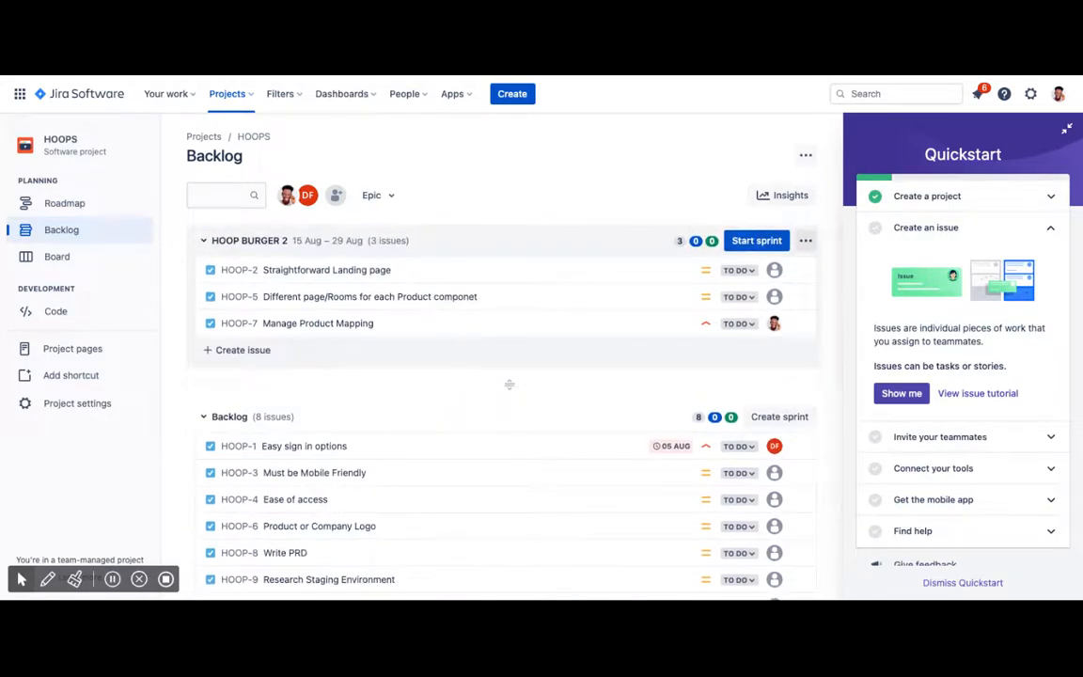
scroll(509, 381, "down", 2)
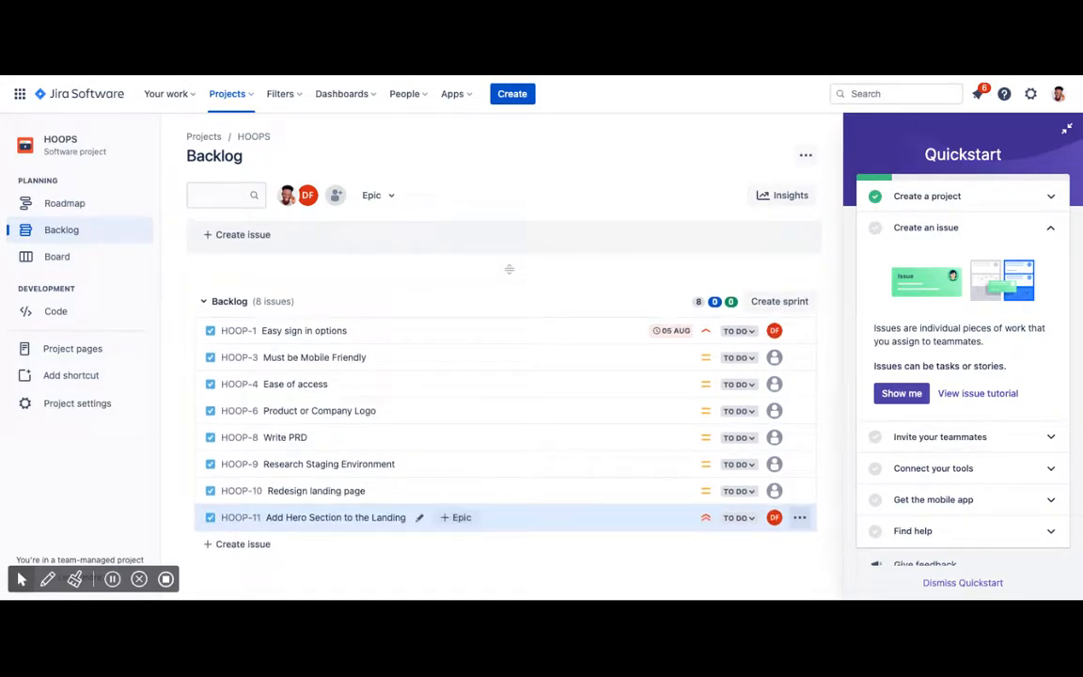
left_click_drag(376, 517, 384, 350)
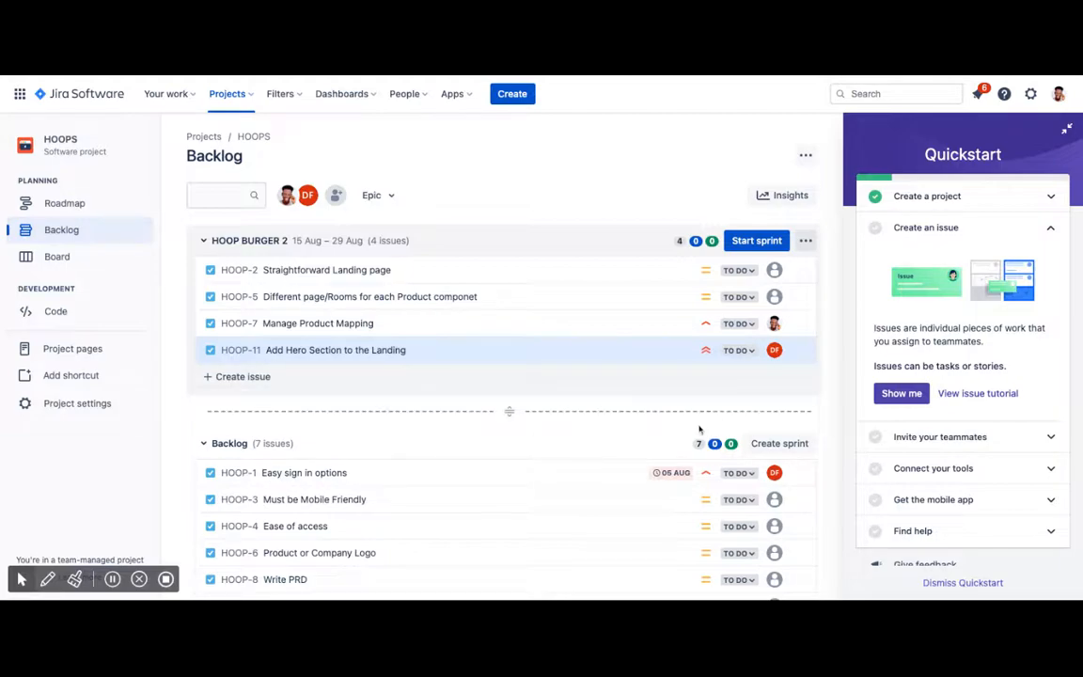
- Create a new sprint and move the "Add Hero Section to the Landing" task from HOOP BURGER 2 into it
left_click(771, 443)
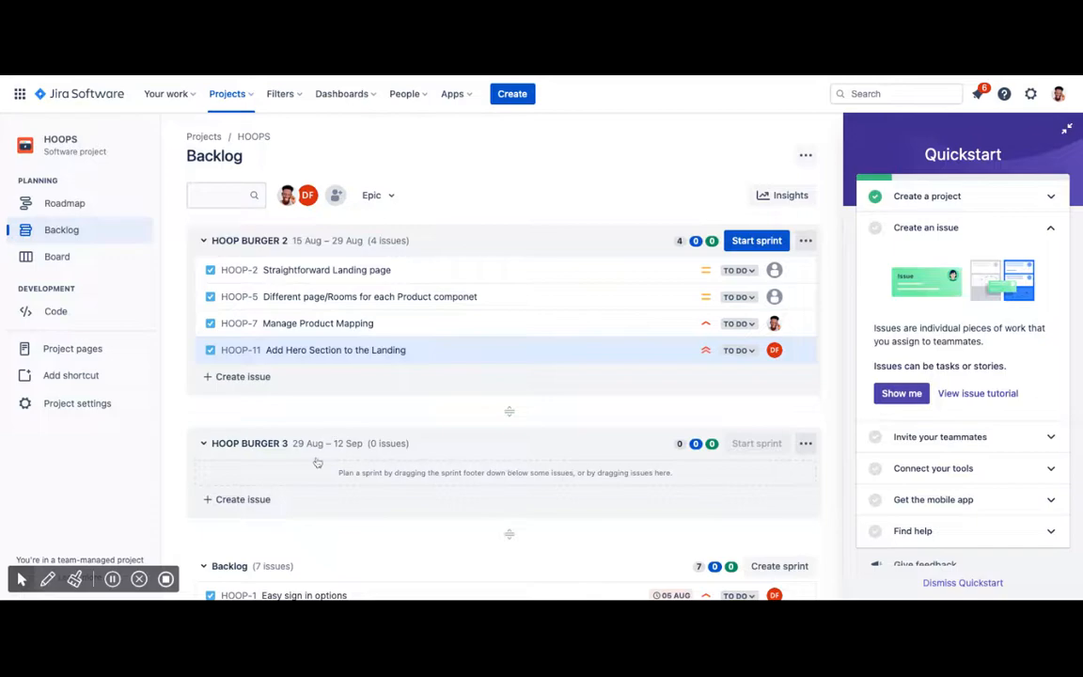
scroll(317, 459, "down", 2)
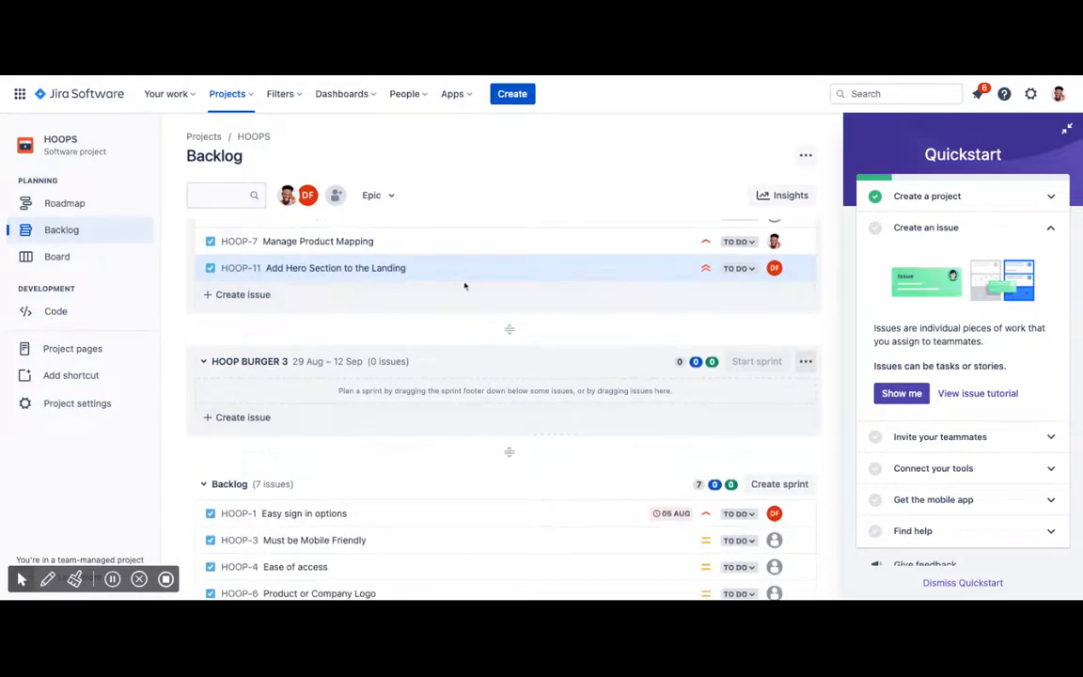
left_click_drag(526, 277, 526, 403)
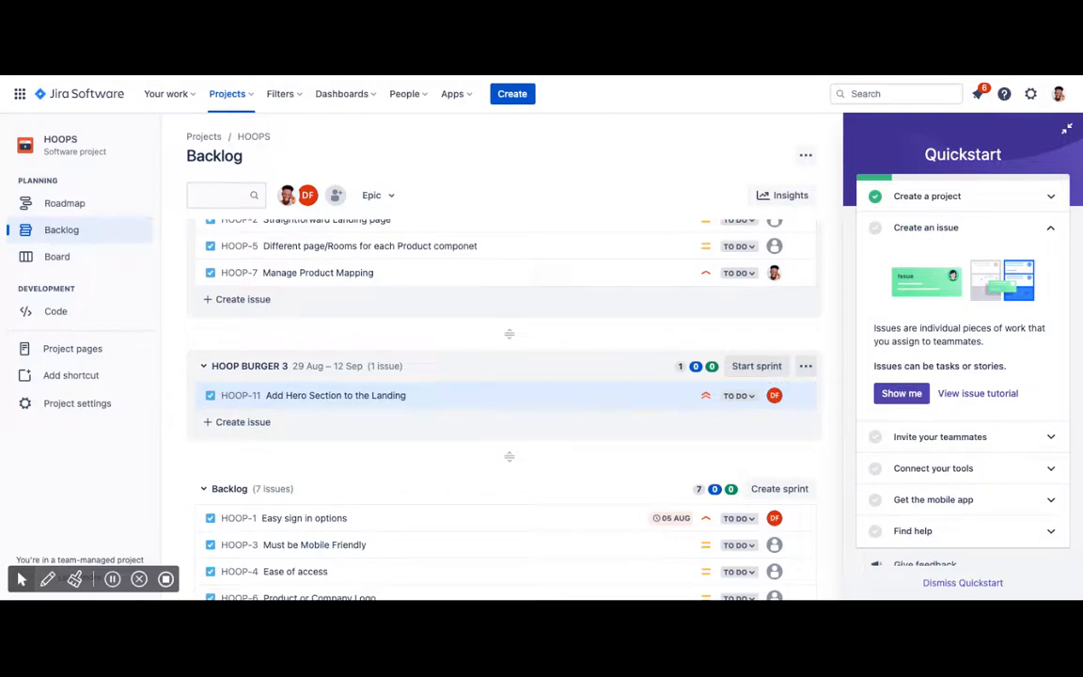
- Add "Easy sign in options" and "Must be Mobile Friendly" to the HOOP BURGER 3 sprint, in that order below the hero section task
scroll(508, 433, "down", 1)
left_click_drag(487, 469, 490, 379)
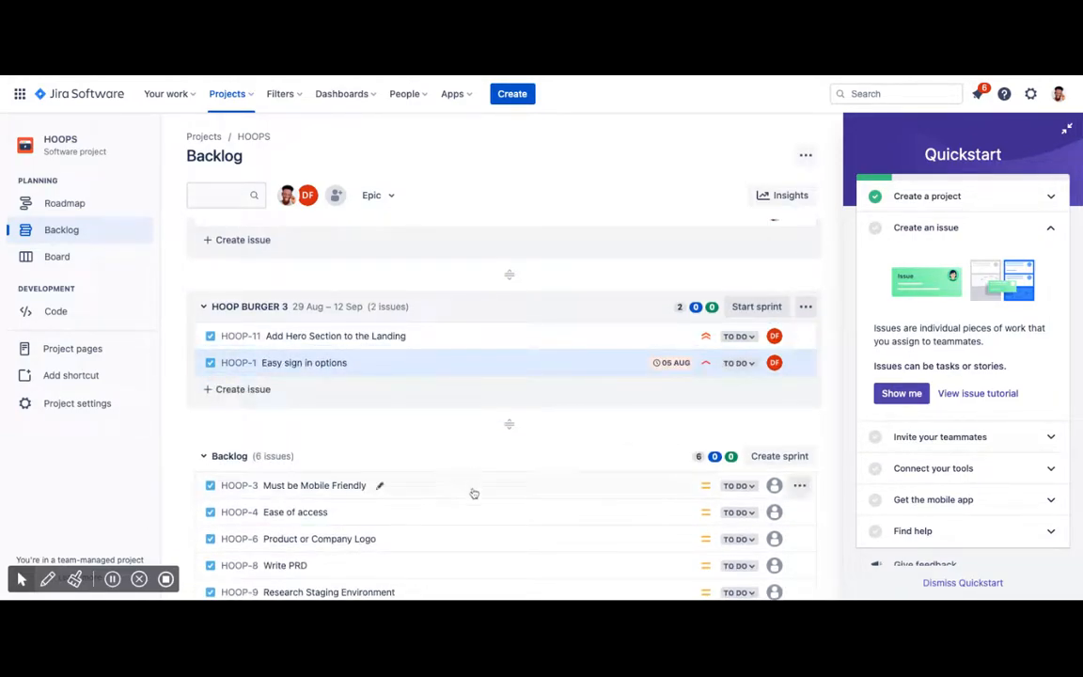
left_click_drag(474, 493, 475, 369)
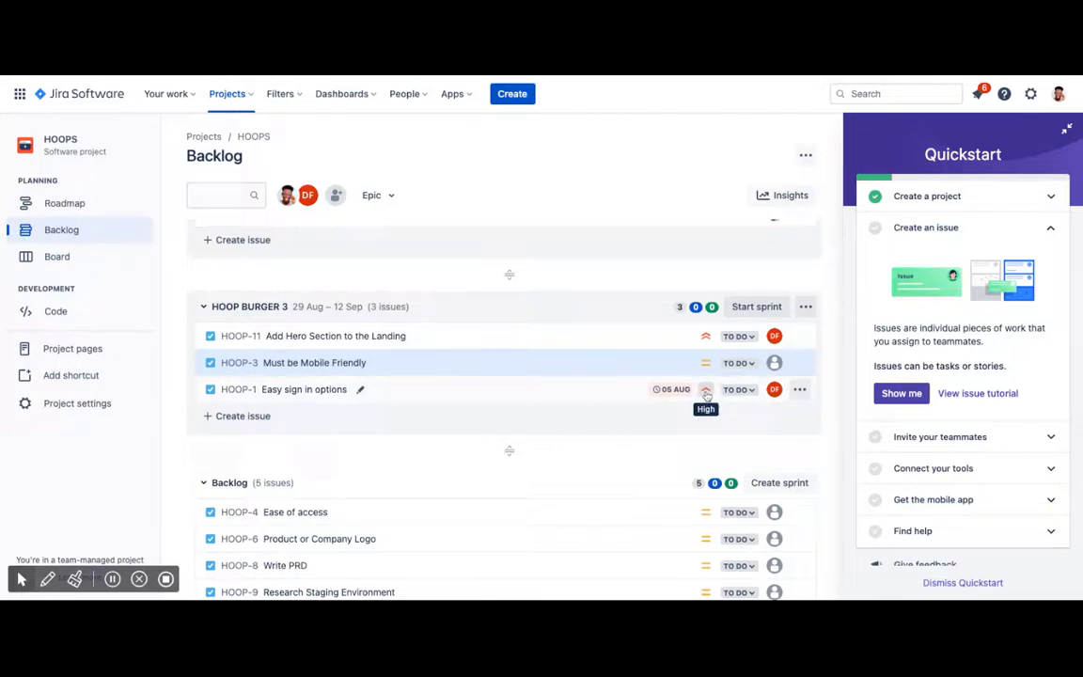
left_click_drag(609, 390, 611, 364)
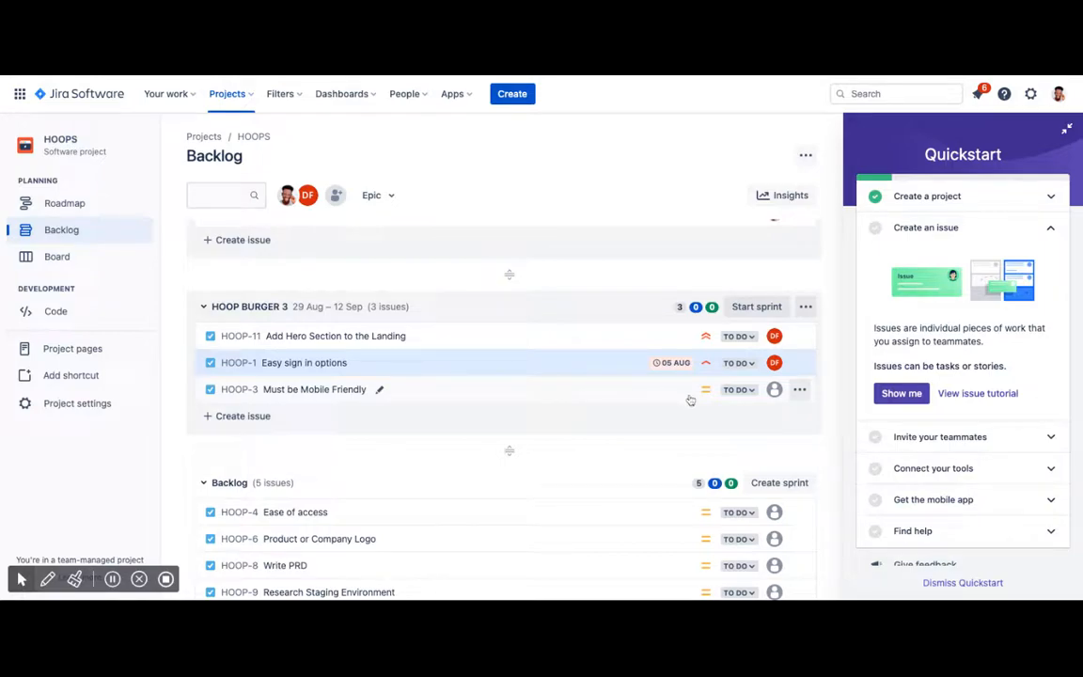
- Examine the hero section task's details, including its description, priority, assignee and sprint, and close them
left_click(551, 345)
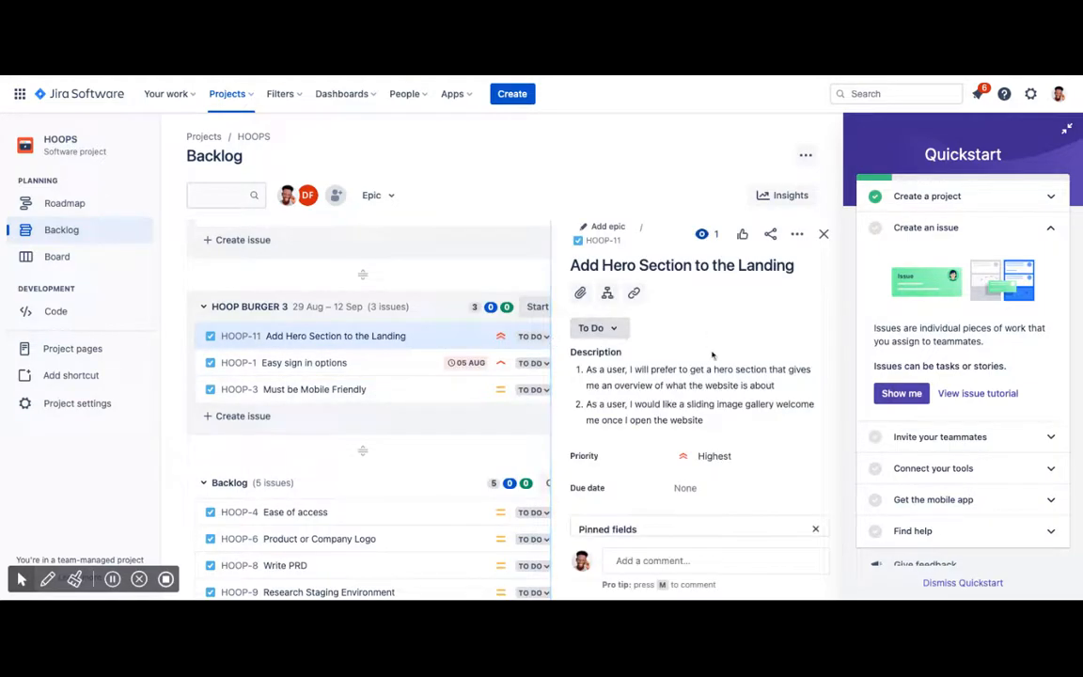
scroll(709, 402, "down", 3)
scroll(708, 403, "down", 2)
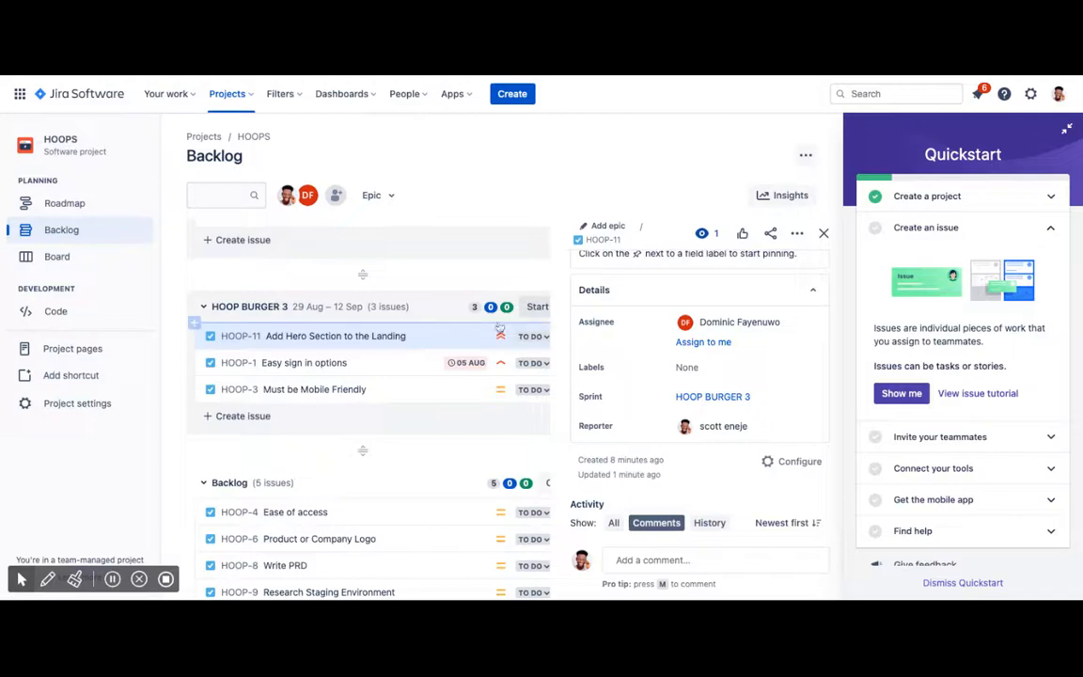
scroll(705, 340, "up", 5)
scroll(705, 338, "down", 4)
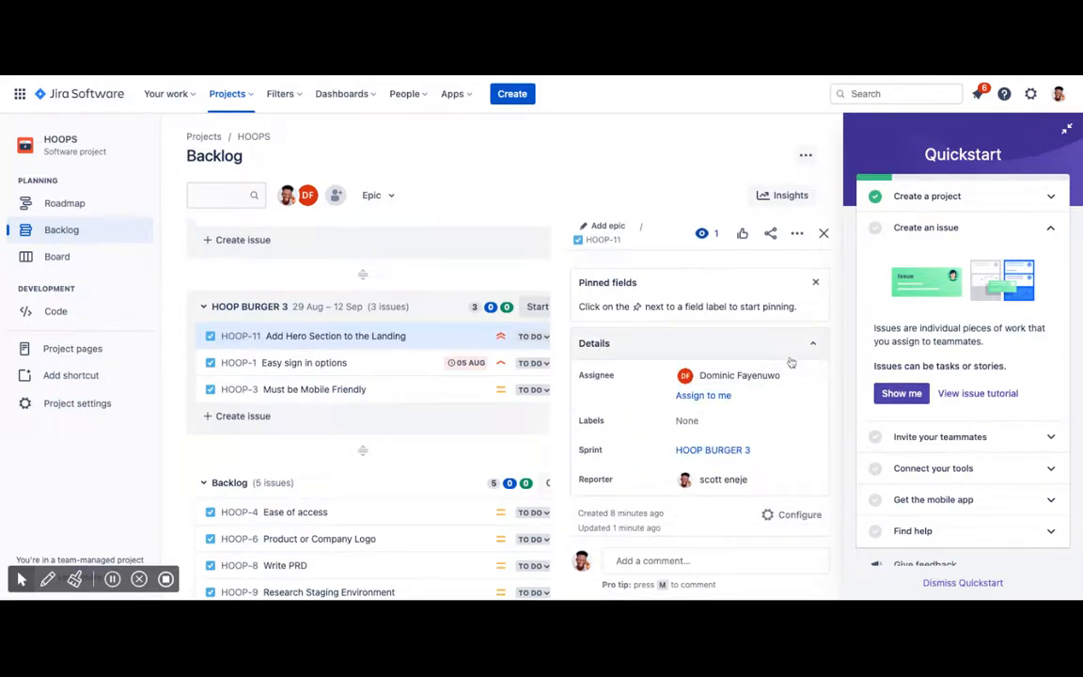
scroll(792, 362, "down", 1)
scroll(791, 362, "up", 5)
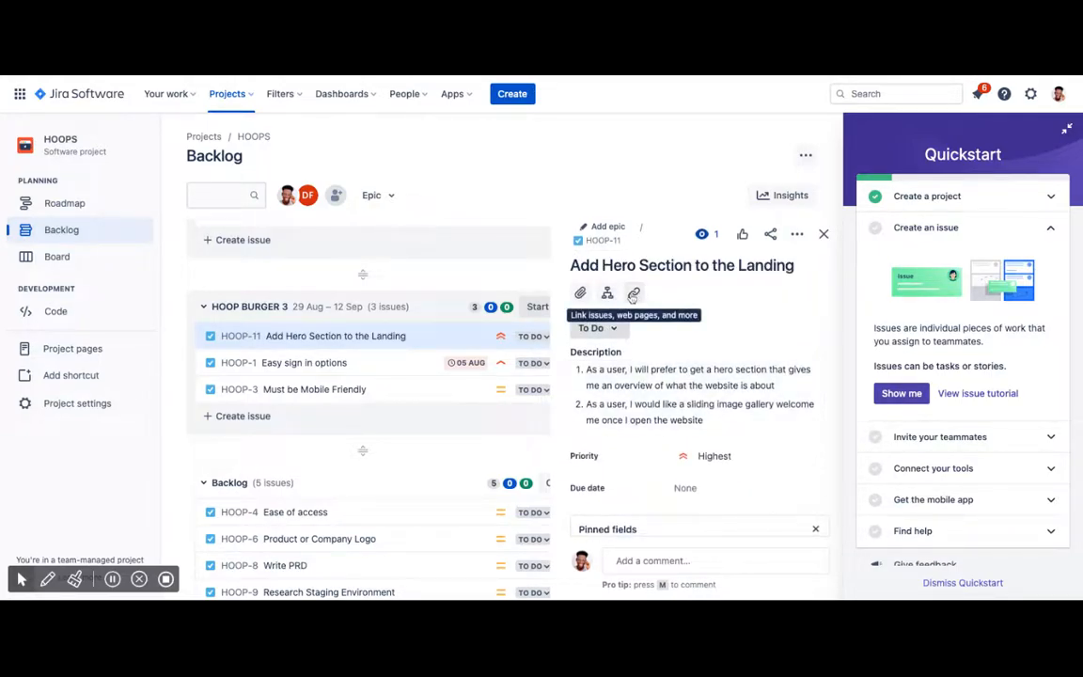
left_click(824, 234)
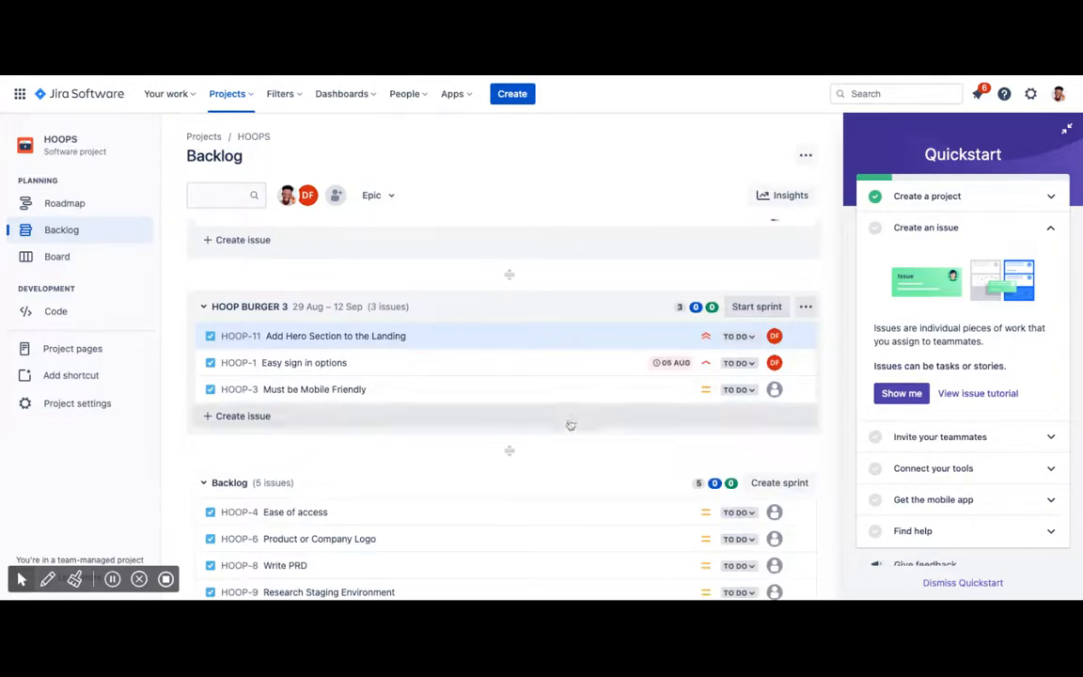
- Begin starting the HOOP BURGER 3 sprint and rename it "New Sprint Training"
left_click(754, 307)
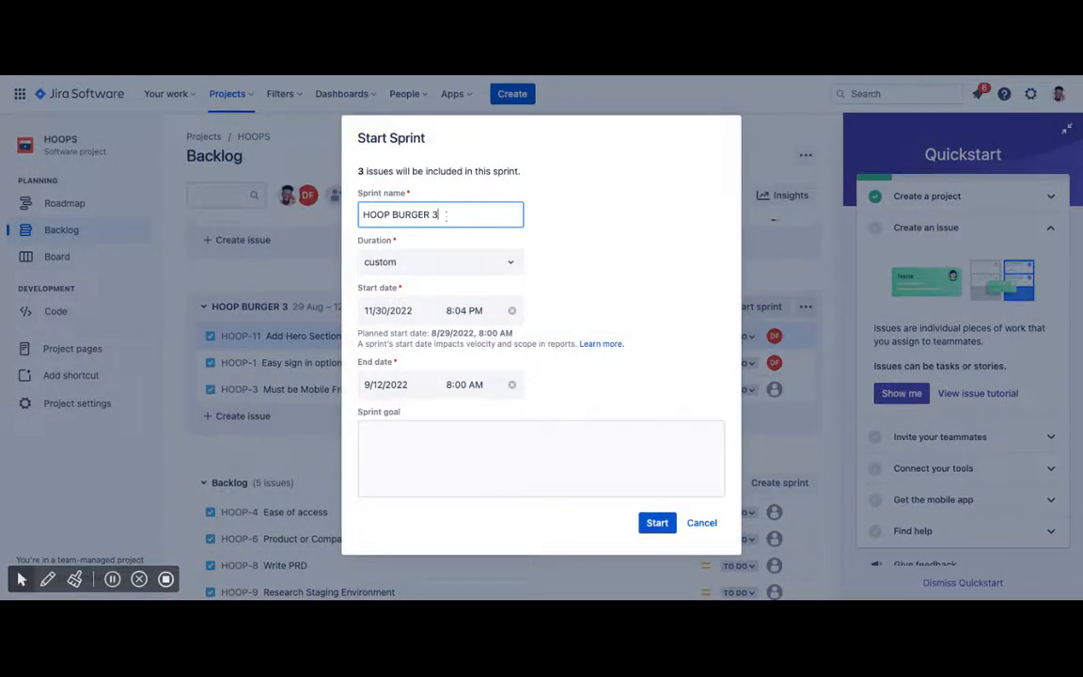
left_click_drag(441, 214, 355, 217)
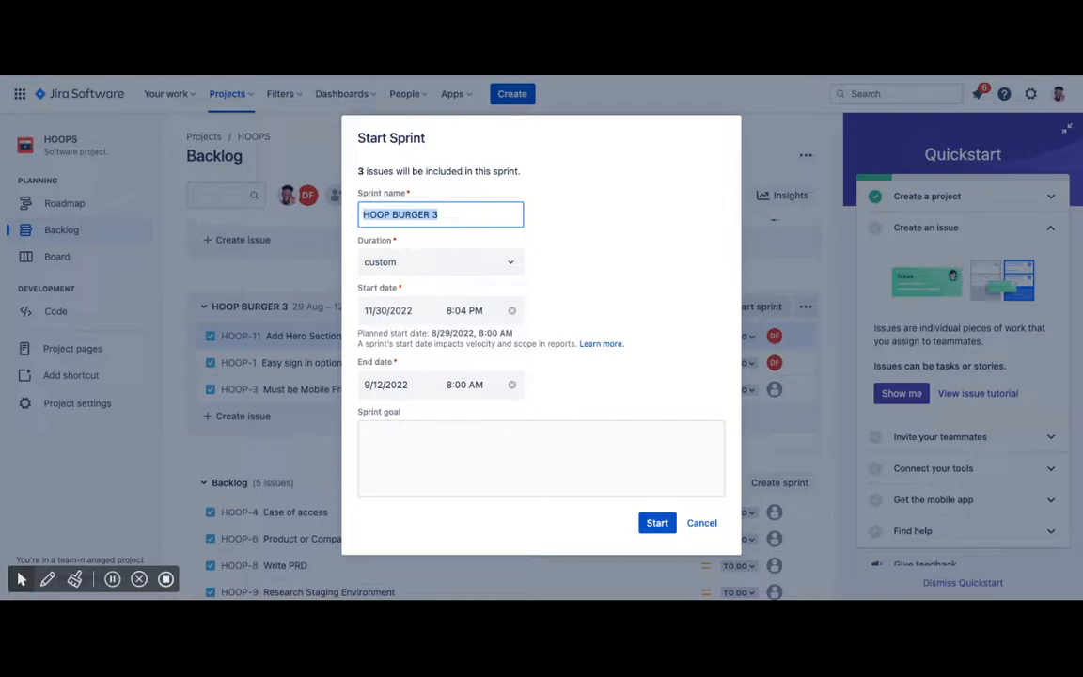
type("Ndew")
key("BackSpace")
key("BackSpace")
key("BackSpace")
key("BackSpace")
type("ew Sprint")
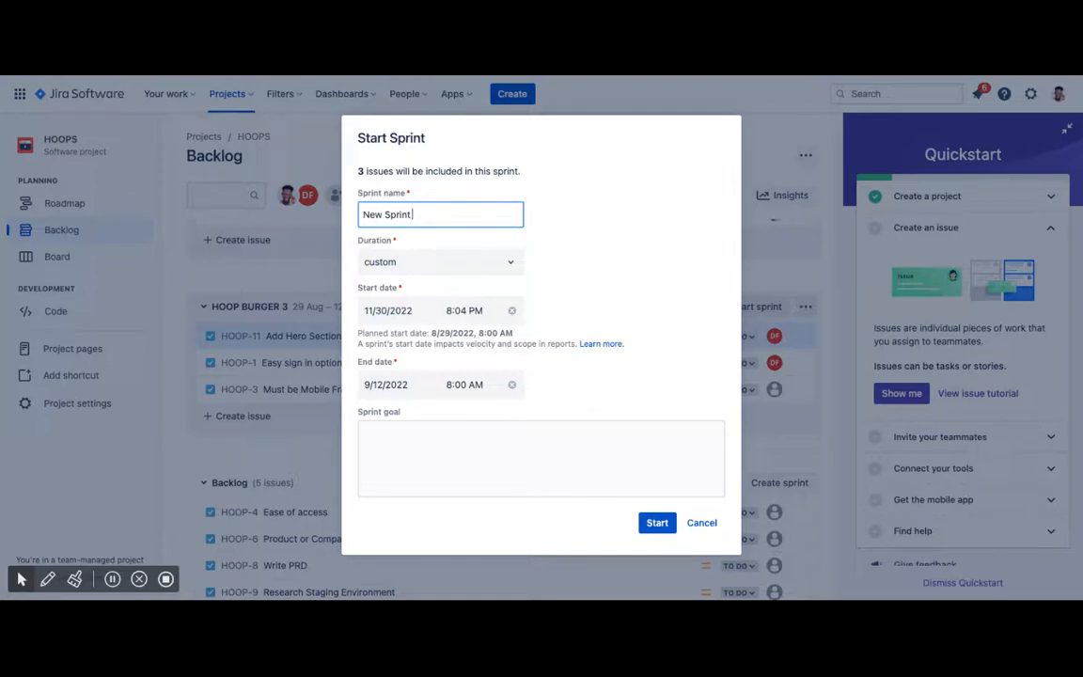
type("Training")
- Enter the sprint goal as two numbered lines: "1. Create a Landing" and "2. Create a Hero"
left_click(408, 436)
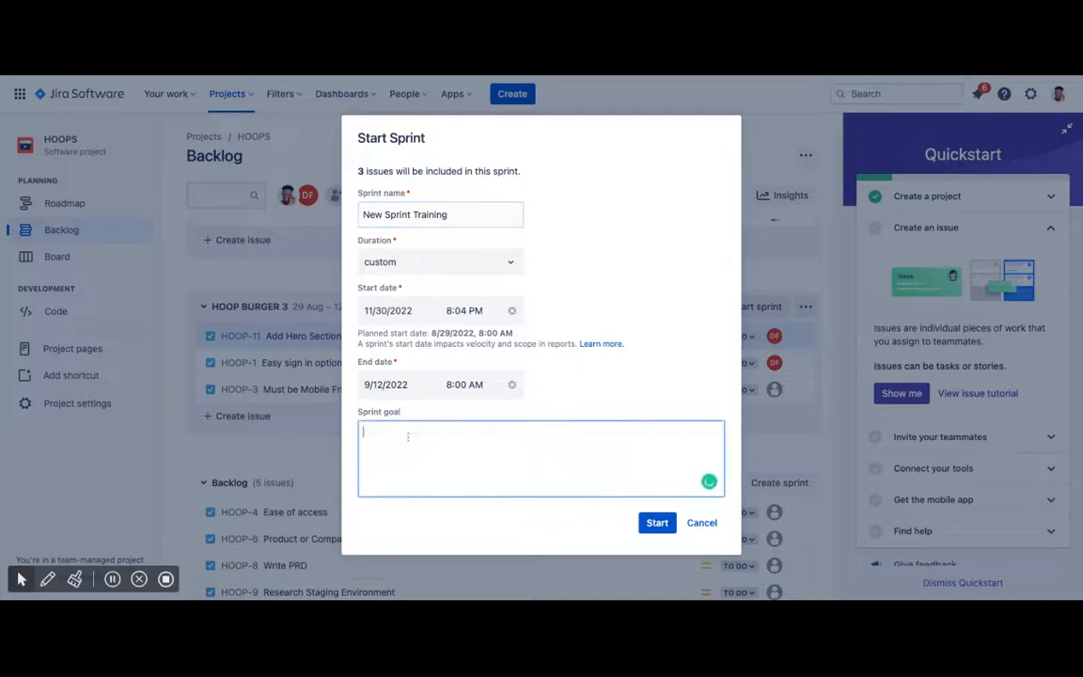
type("1.")
type(" Create a ")
type("He")
key("BackSpace")
key("BackSpace")
type("Landing 2. Create a Hero")
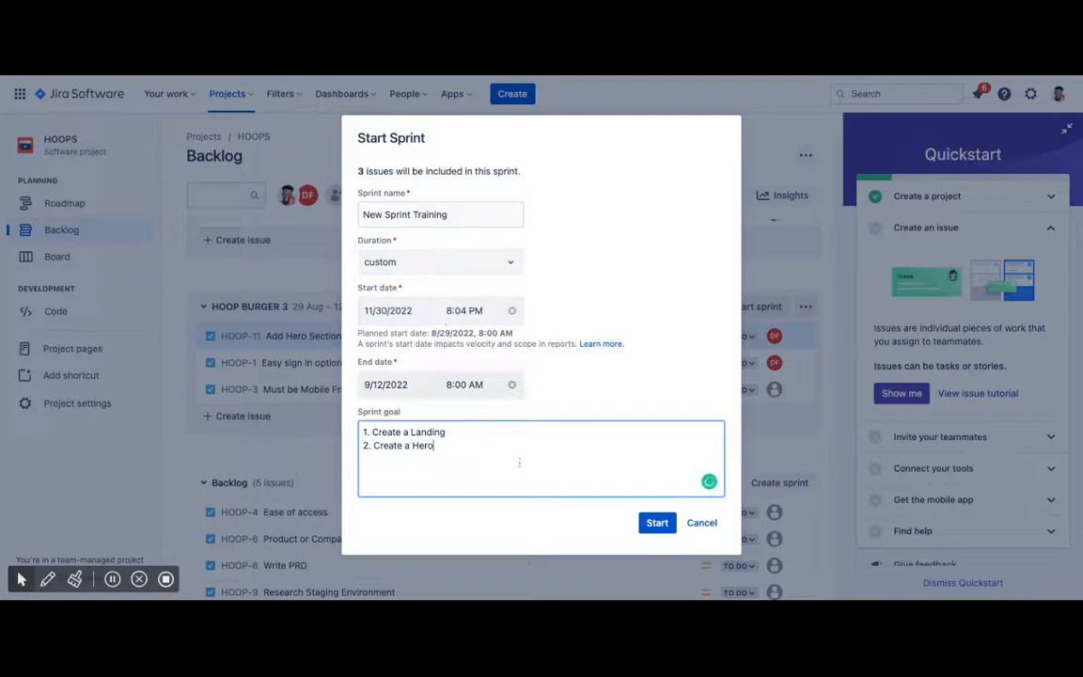
- Set the sprint's end date to 12/9/2022 with 11/30/2022 as the start date, and start the sprint
left_click(657, 523)
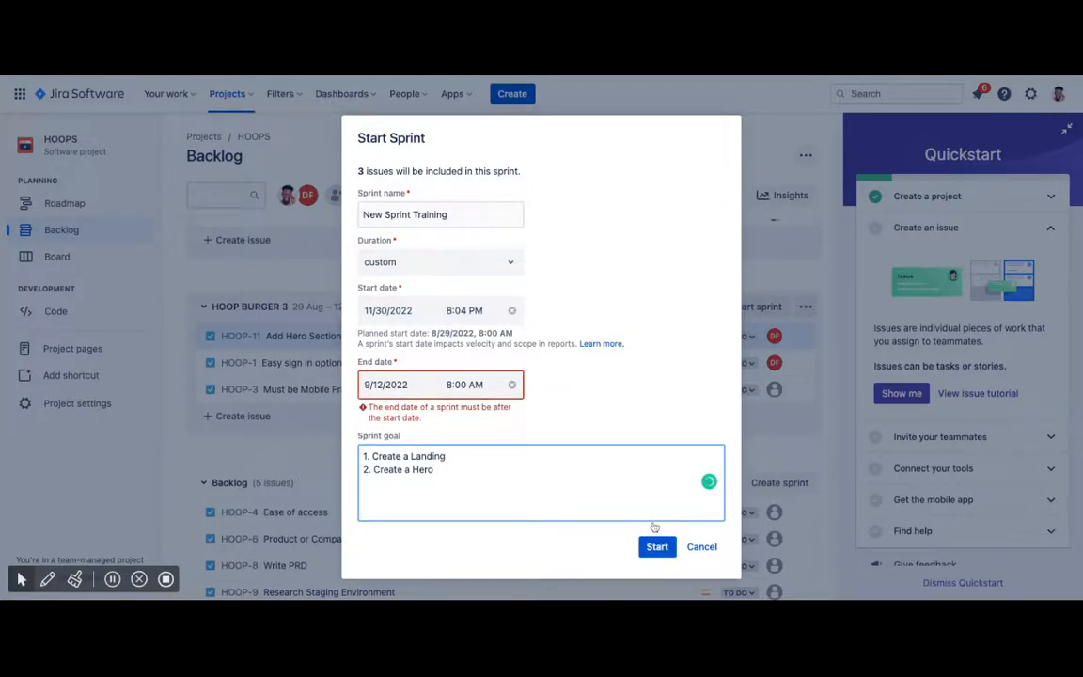
left_click(425, 385)
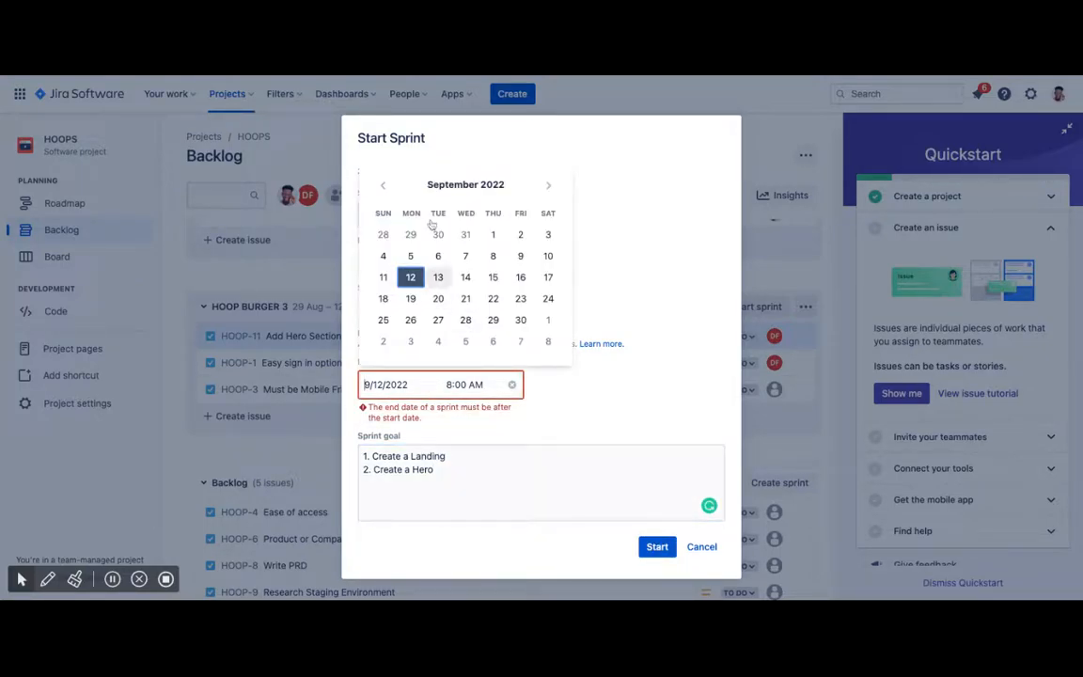
left_click(550, 187)
left_click(551, 188)
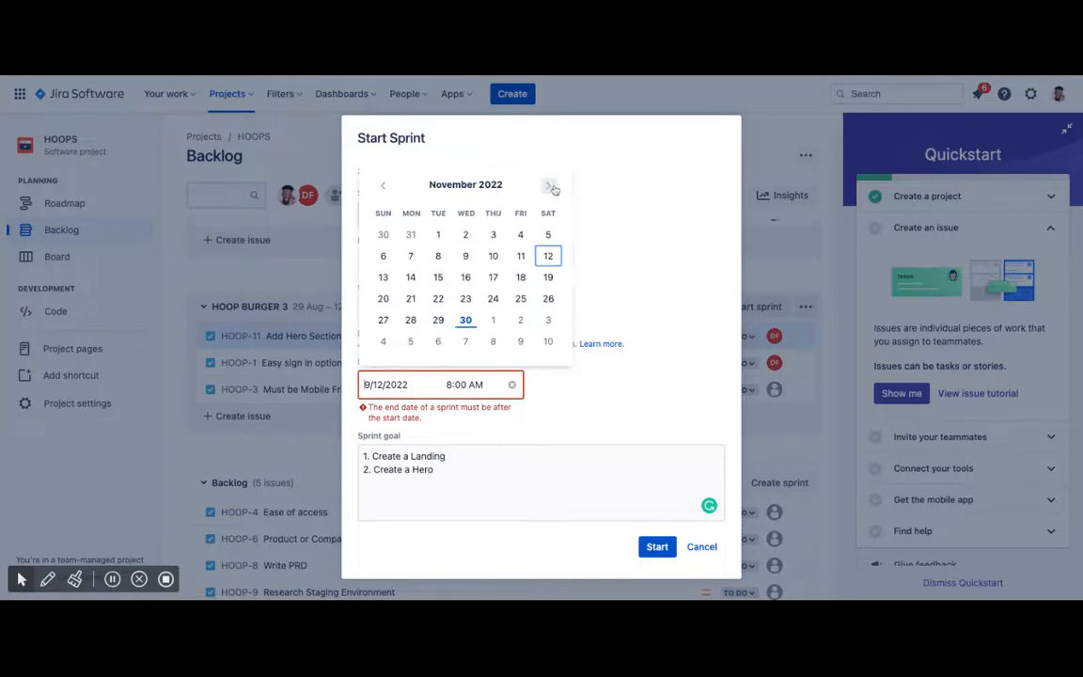
left_click(521, 343)
left_click(413, 311)
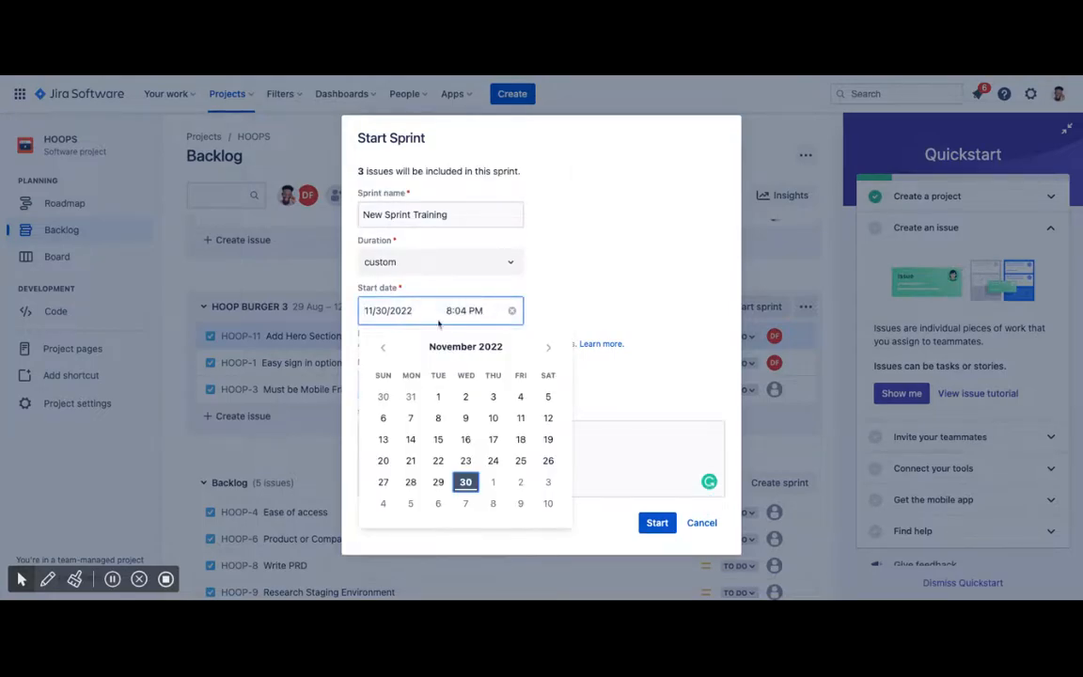
left_click(466, 481)
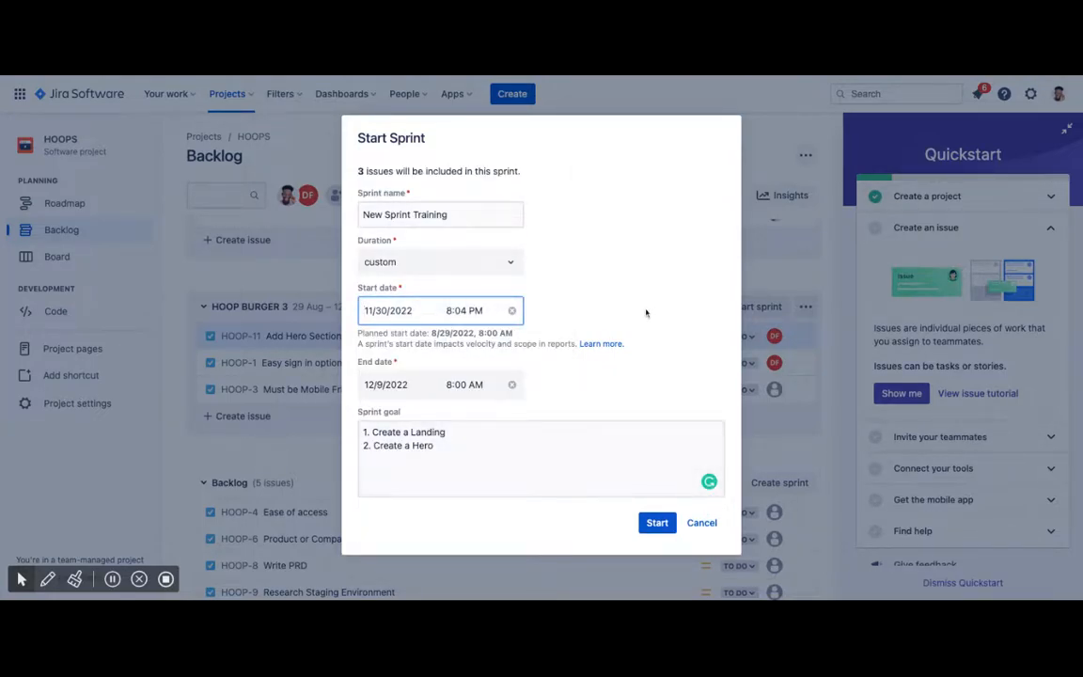
left_click(655, 524)
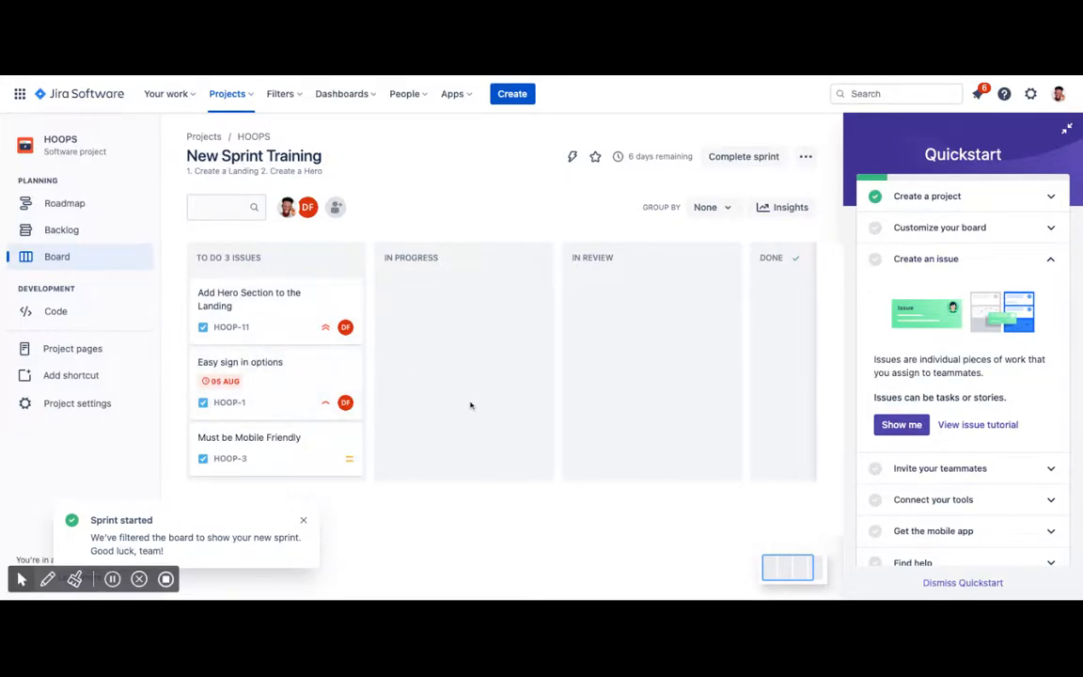
- Add a "Blocked" column to the sprint board and place it between In Progress and In Review
scroll(423, 435, "right", 2)
scroll(423, 435, "right", 3)
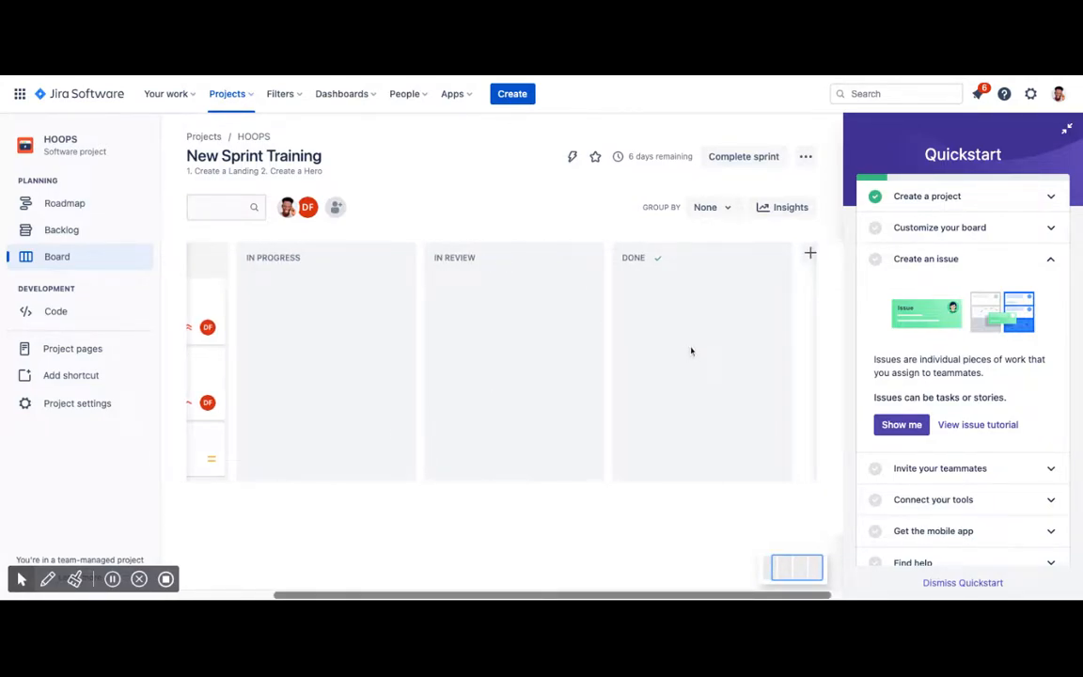
scroll(691, 350, "right", 1)
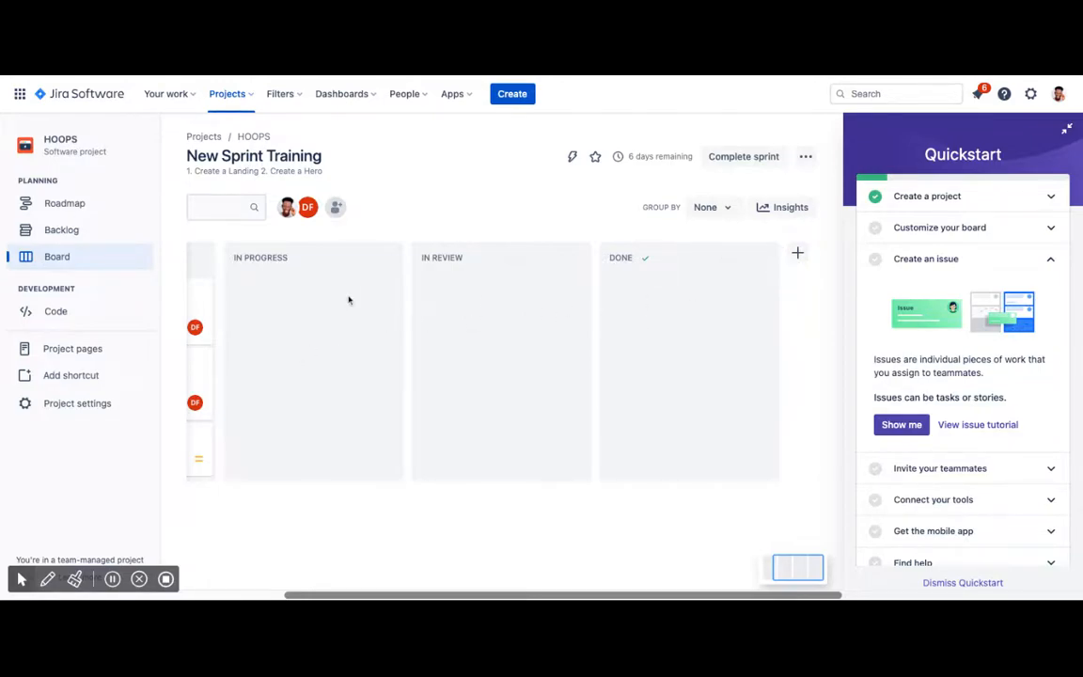
left_click(797, 253)
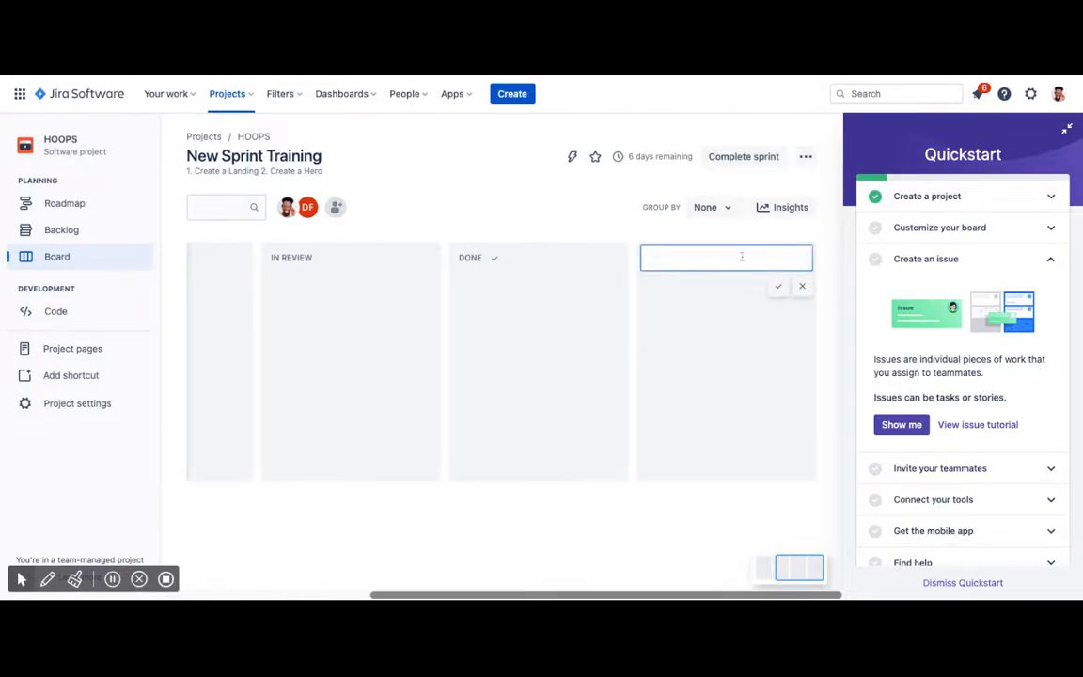
type("Blocked")
left_click(778, 286)
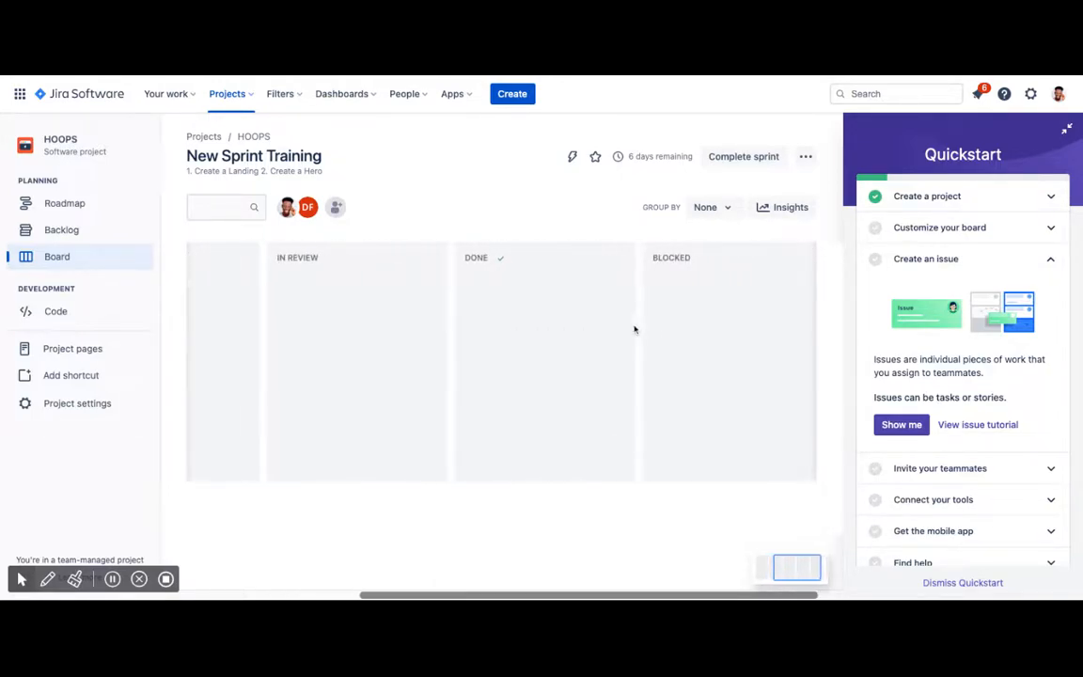
left_click_drag(753, 251, 299, 297)
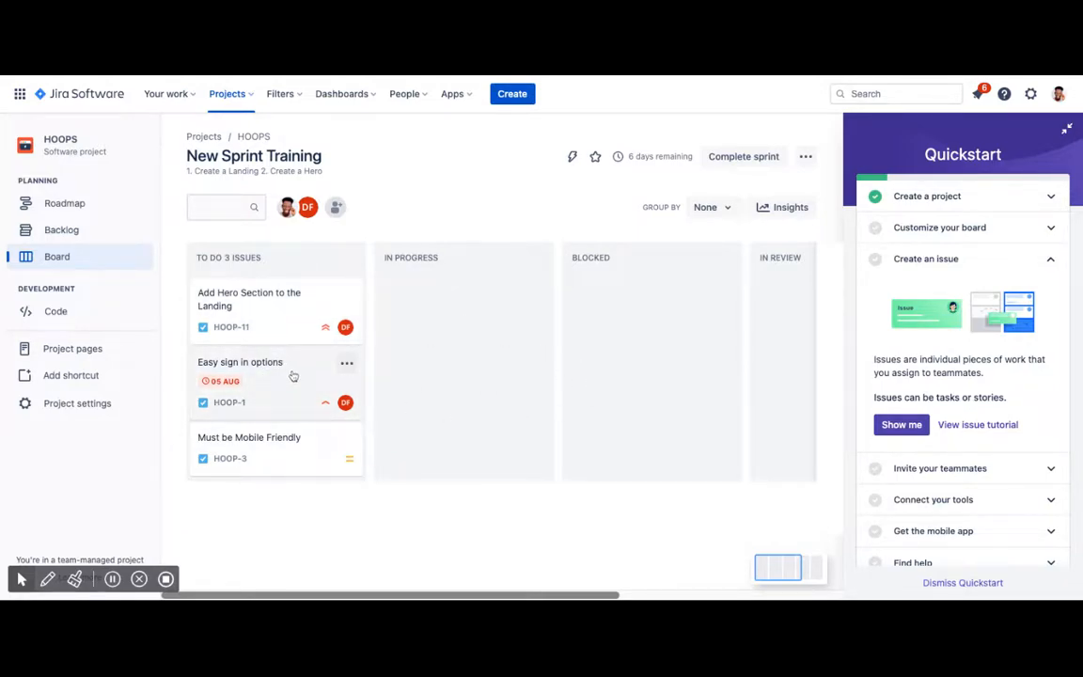
- Move the "Easy sign in options" task to Blocked and back to To Do
left_click_drag(293, 375, 665, 301)
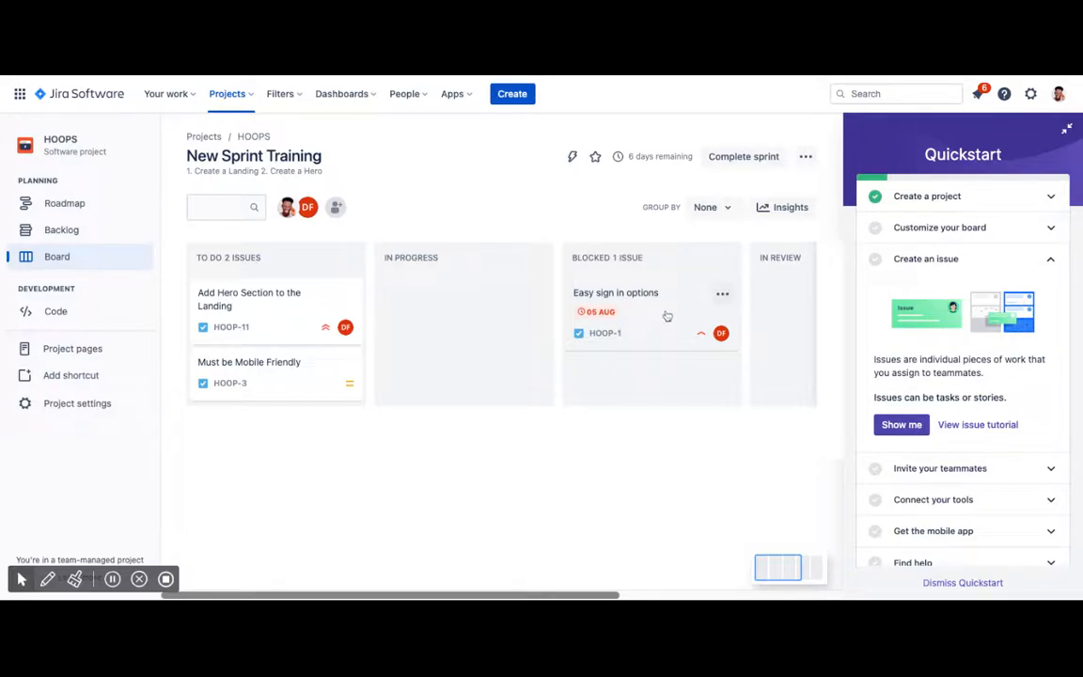
left_click_drag(668, 315, 286, 330)
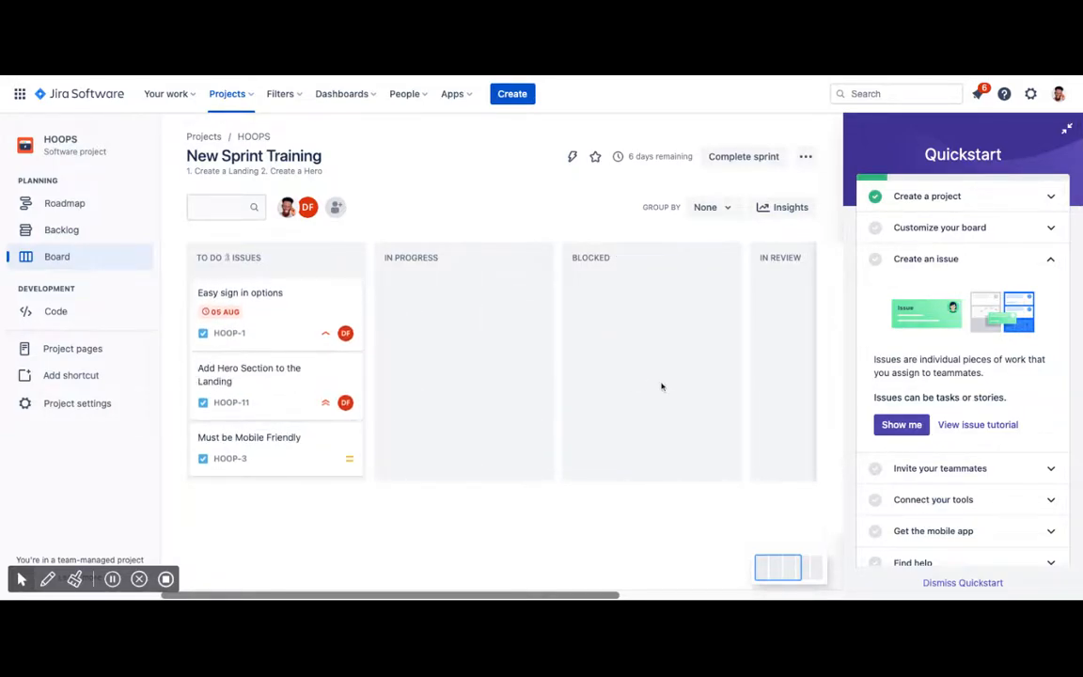
scroll(661, 386, "right", 2)
scroll(577, 341, "left", 2)
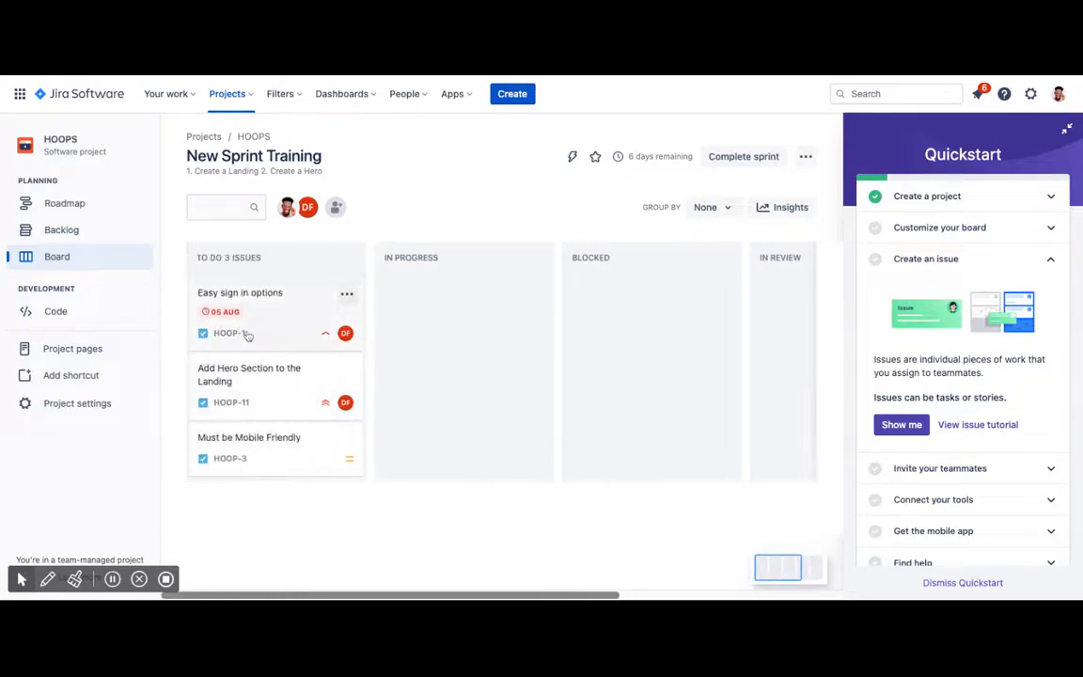
- Move the "Easy sign in options" task to In Review and from there to Done
left_click_drag(247, 336, 503, 330)
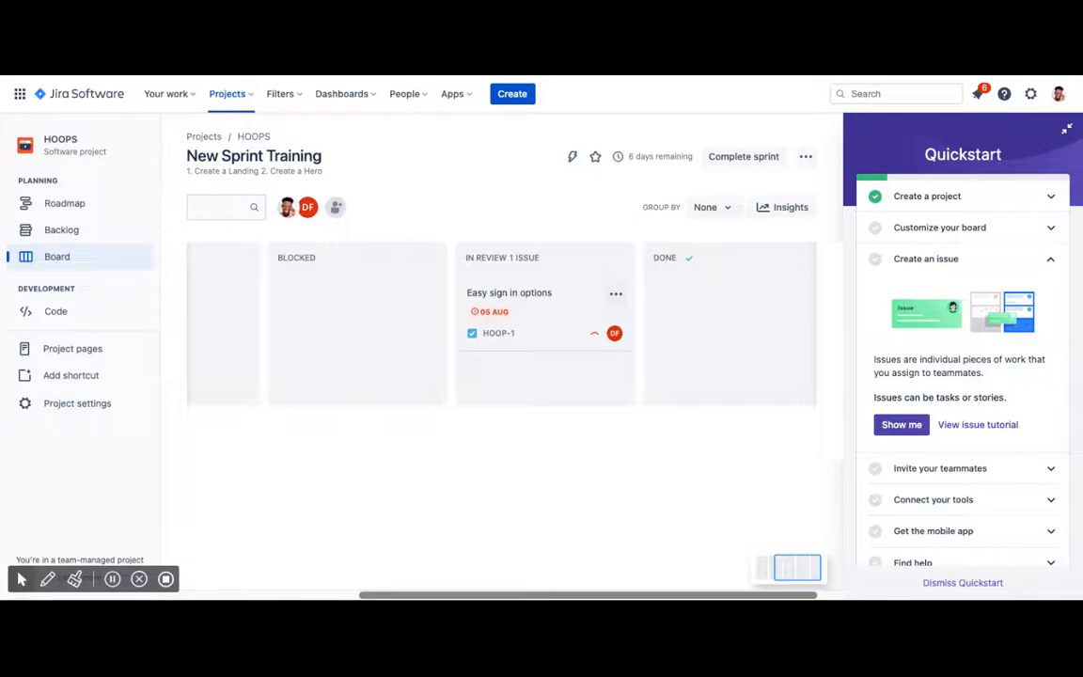
scroll(521, 358, "left", 2)
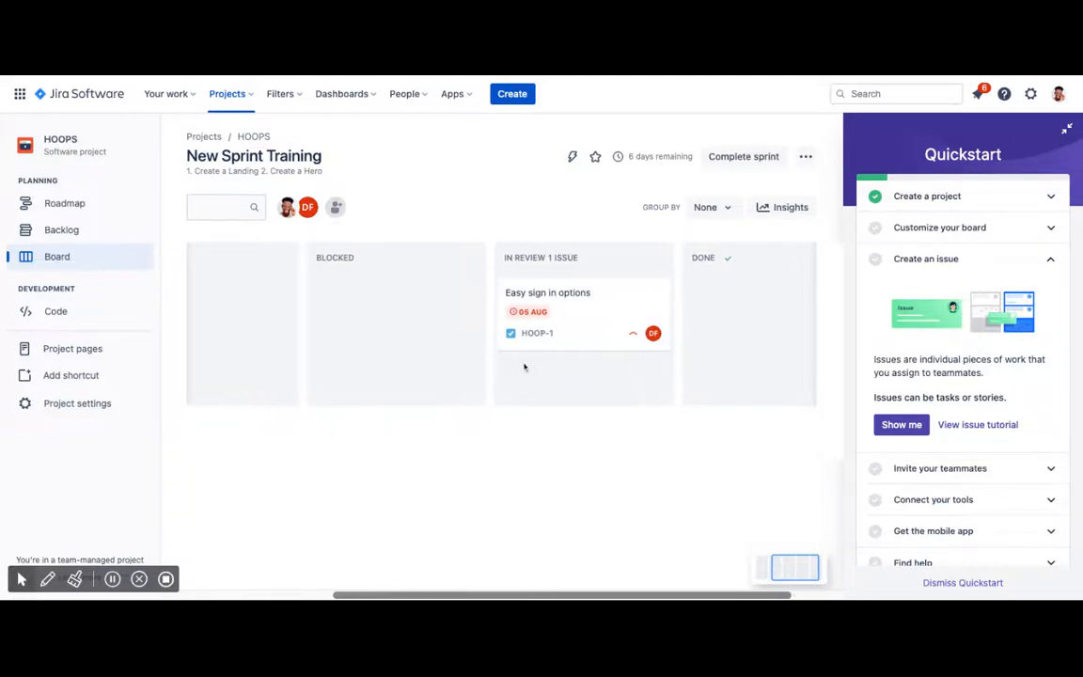
scroll(730, 309, "right", 3)
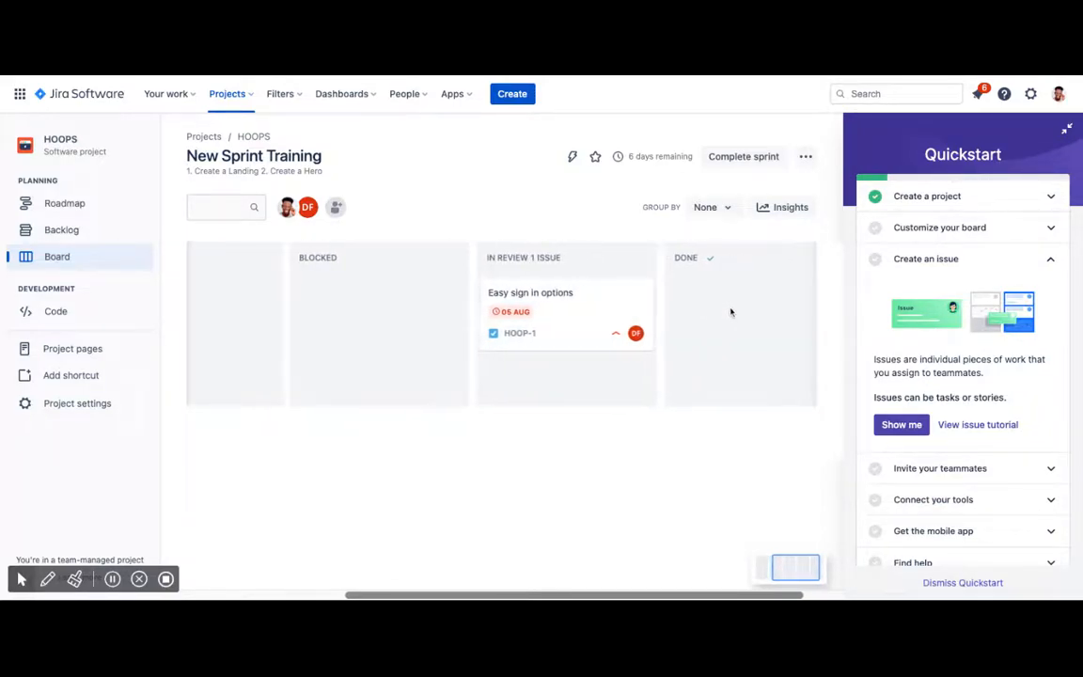
left_click_drag(479, 320, 682, 316)
scroll(426, 319, "left", 10)
scroll(426, 319, "right", 5)
scroll(424, 321, "right", 6)
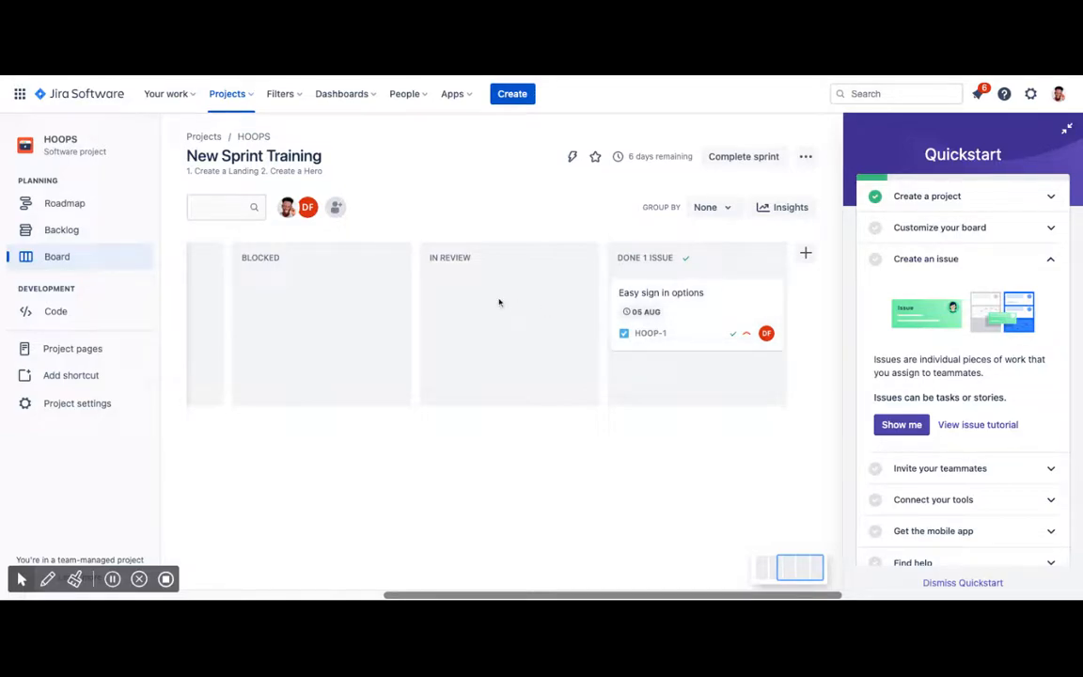
- Move the "Add Hero Section to the Landing" task from To Do to In Progress
scroll(675, 322, "left", 10)
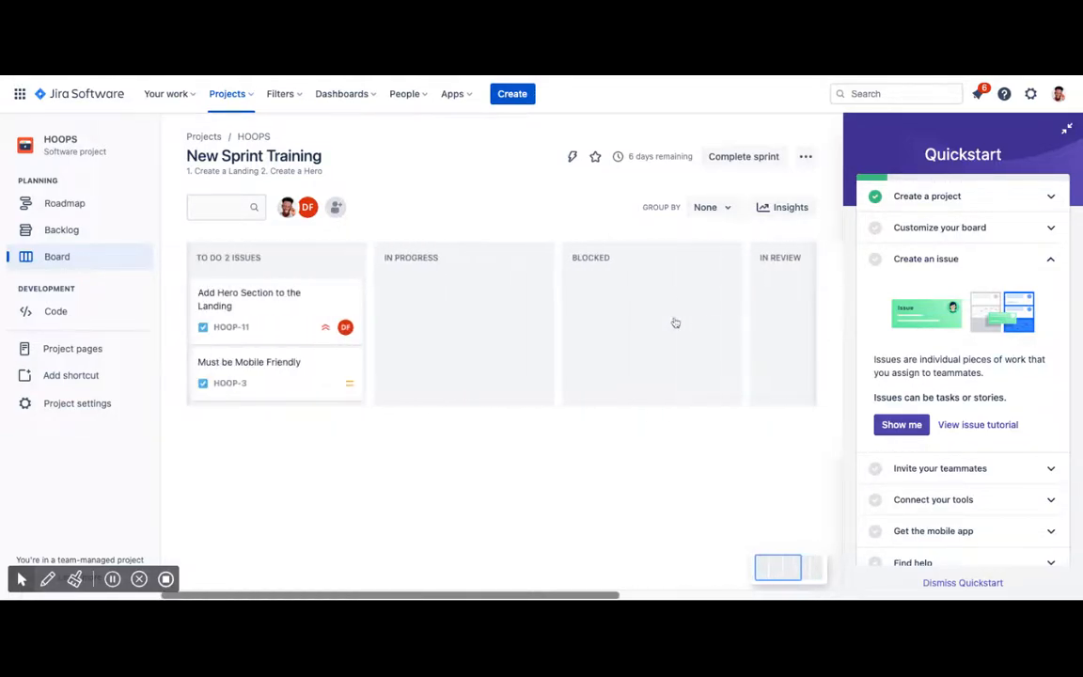
left_click_drag(278, 312, 416, 320)
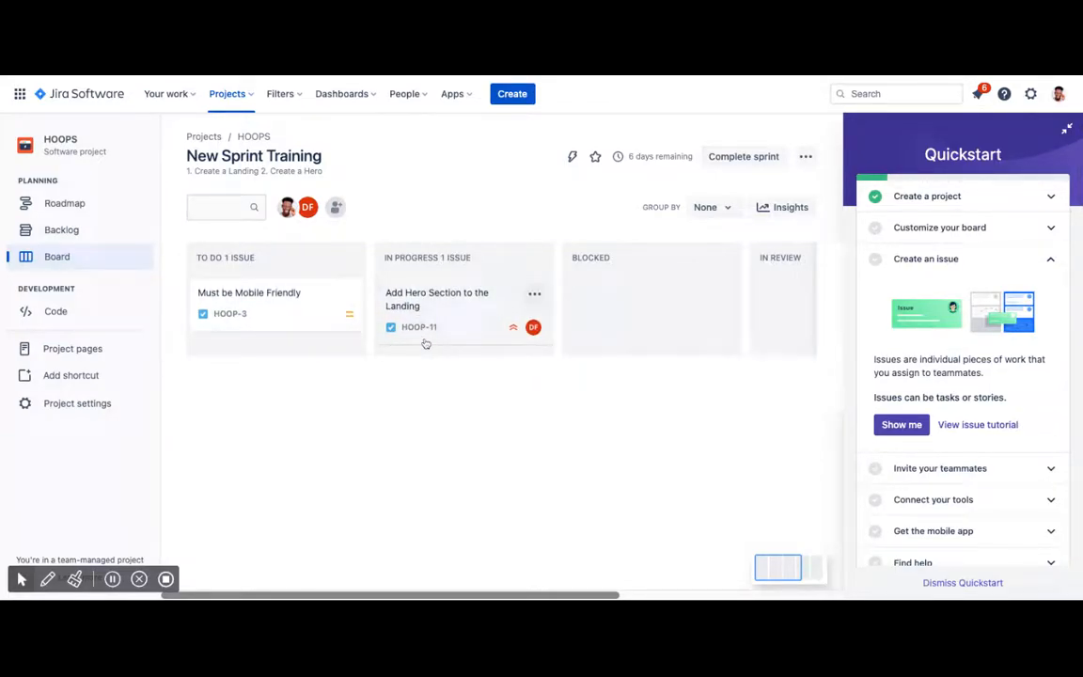
scroll(425, 344, "right", 8)
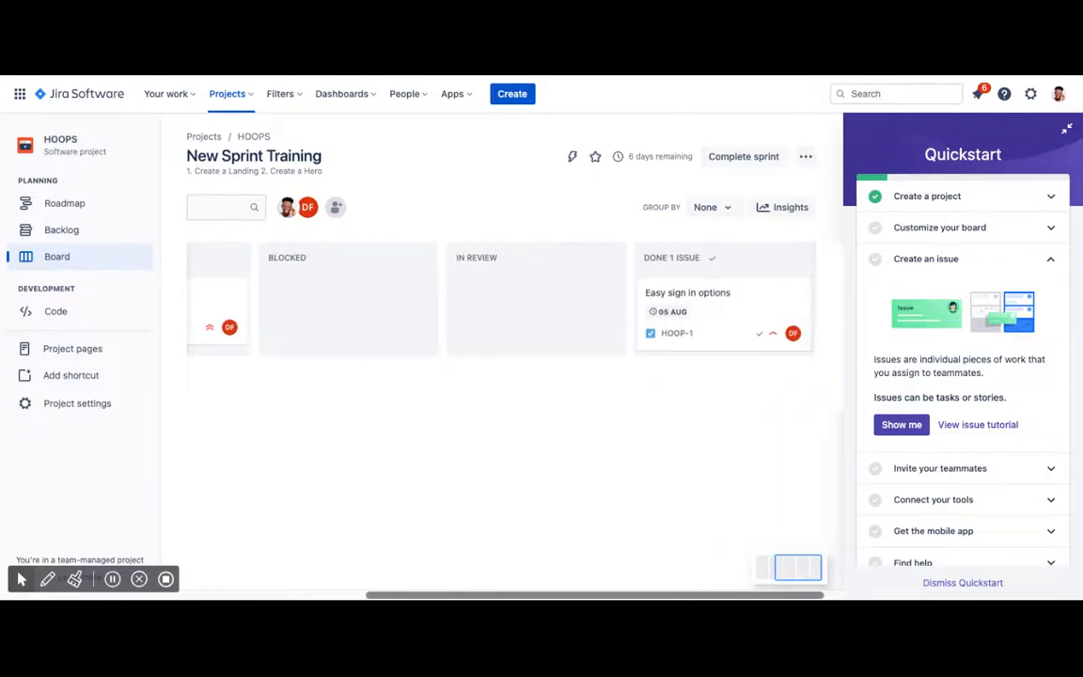
scroll(398, 352, "left", 8)
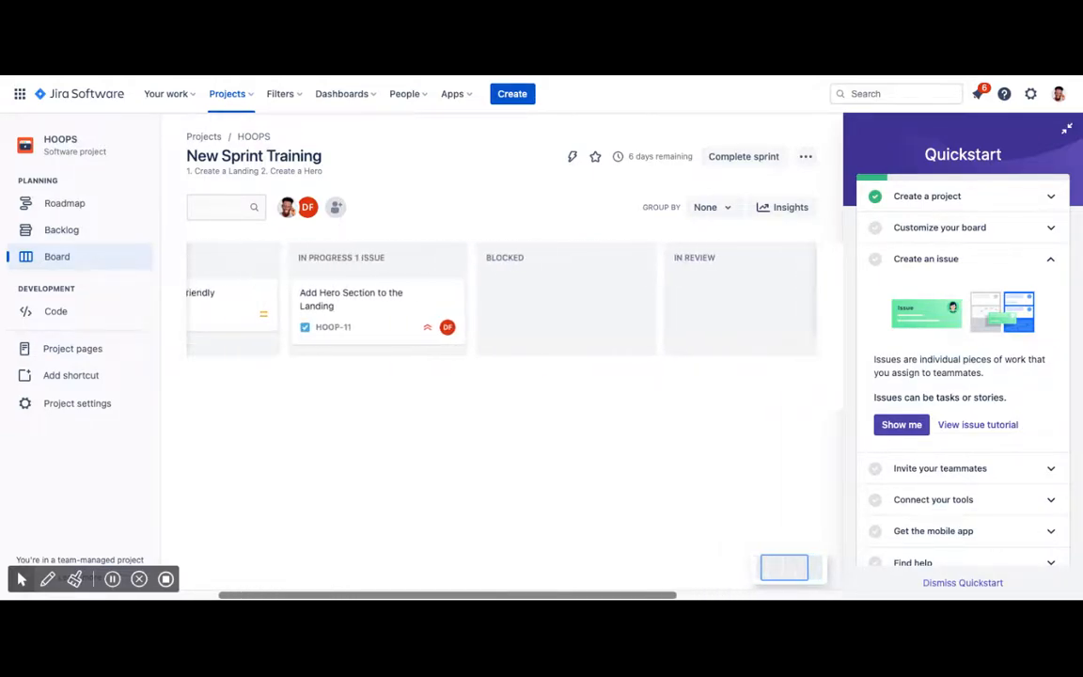
- Open the project backlog and review the active sprint, the HOOP BURGER 2 sprint and the unplanned backlog issues
left_click(98, 235)
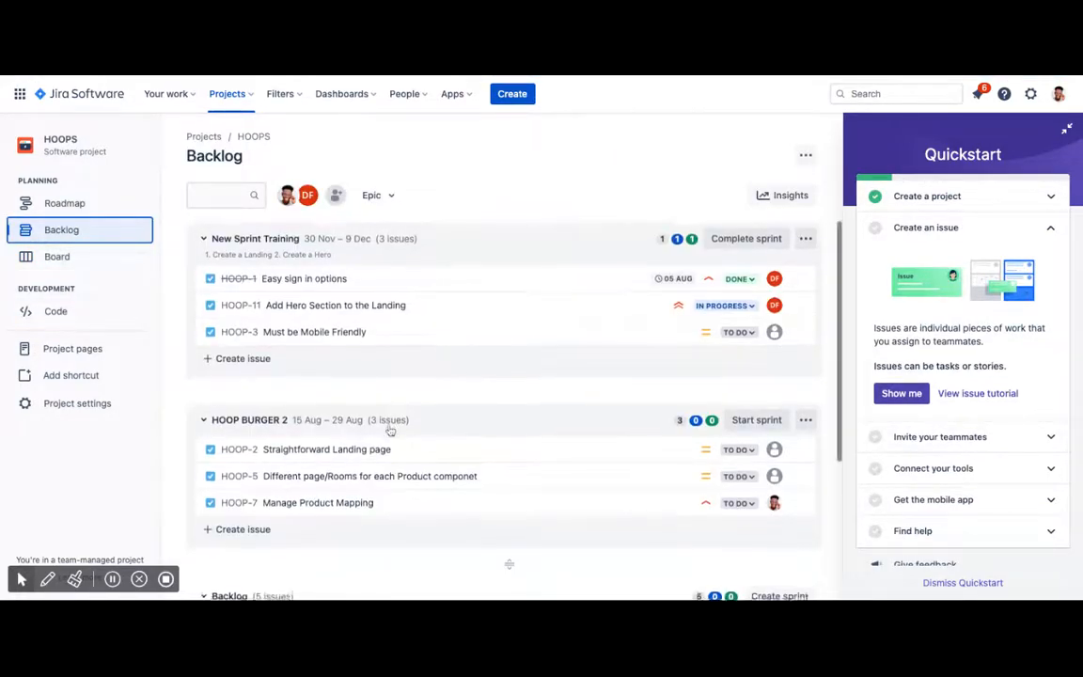
scroll(387, 431, "down", 3)
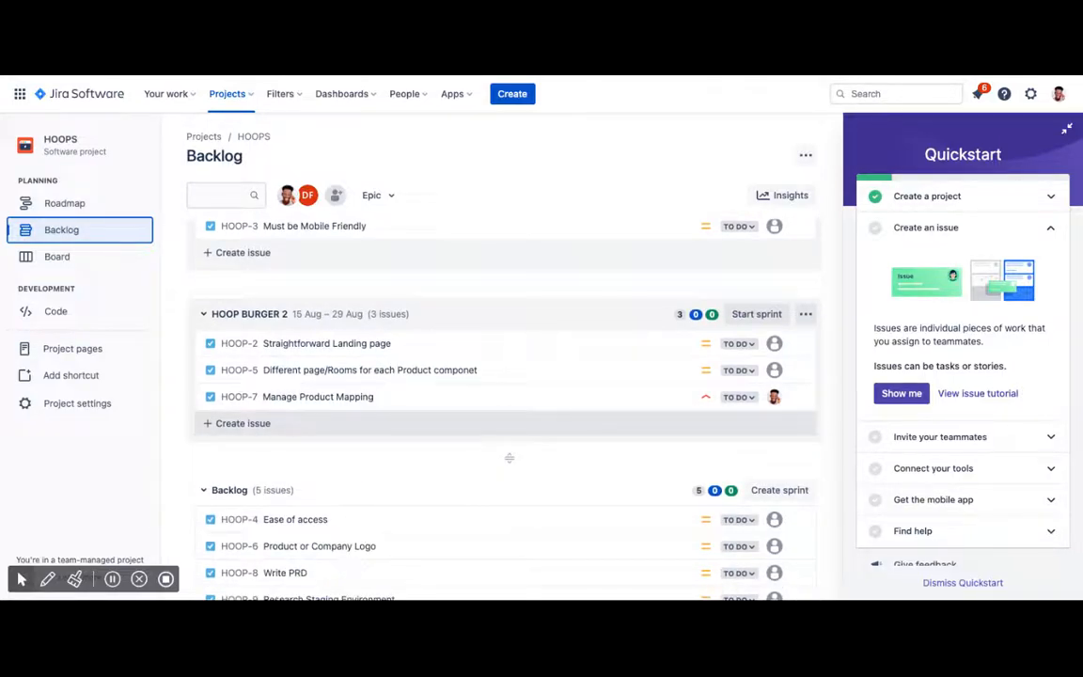
scroll(263, 404, "down", 2)
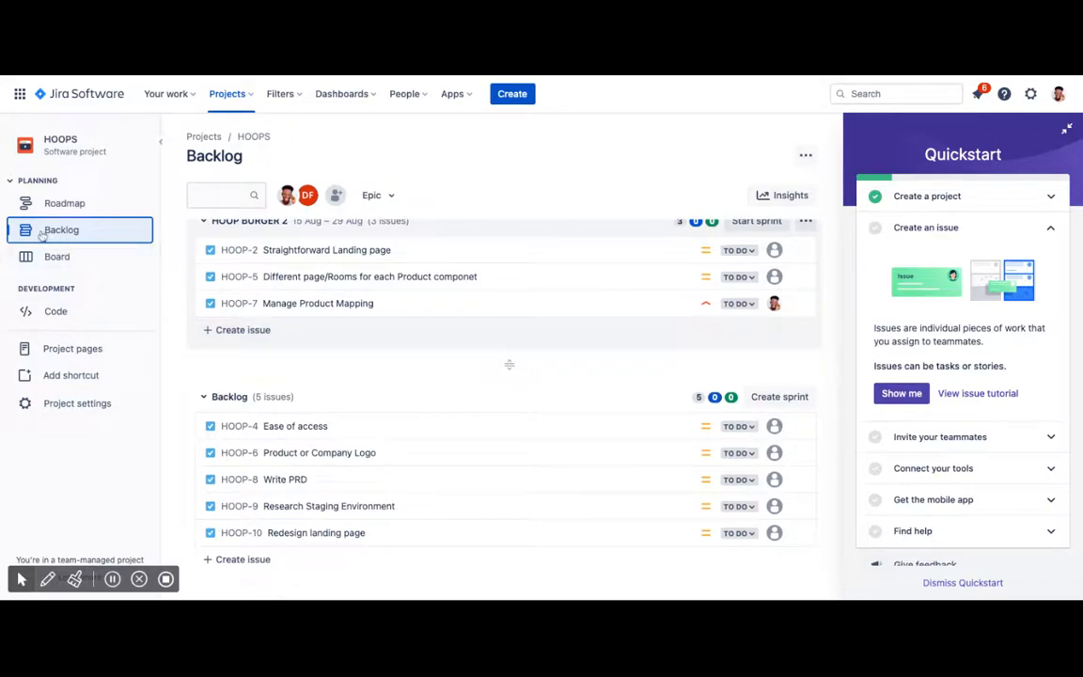
scroll(234, 466, "down", 1)
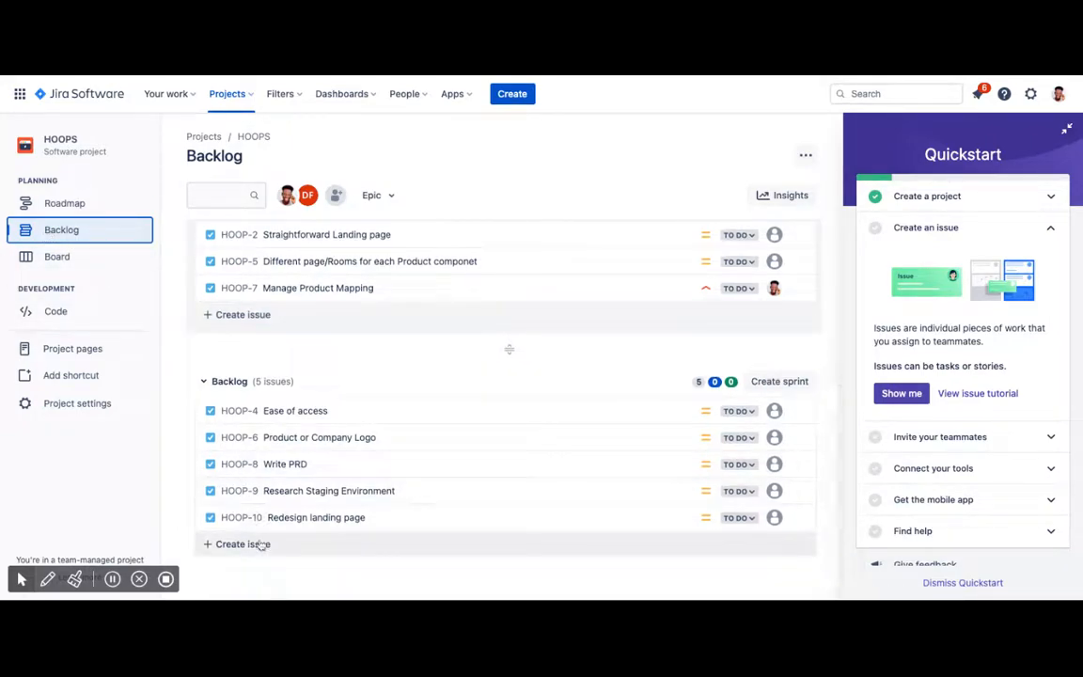